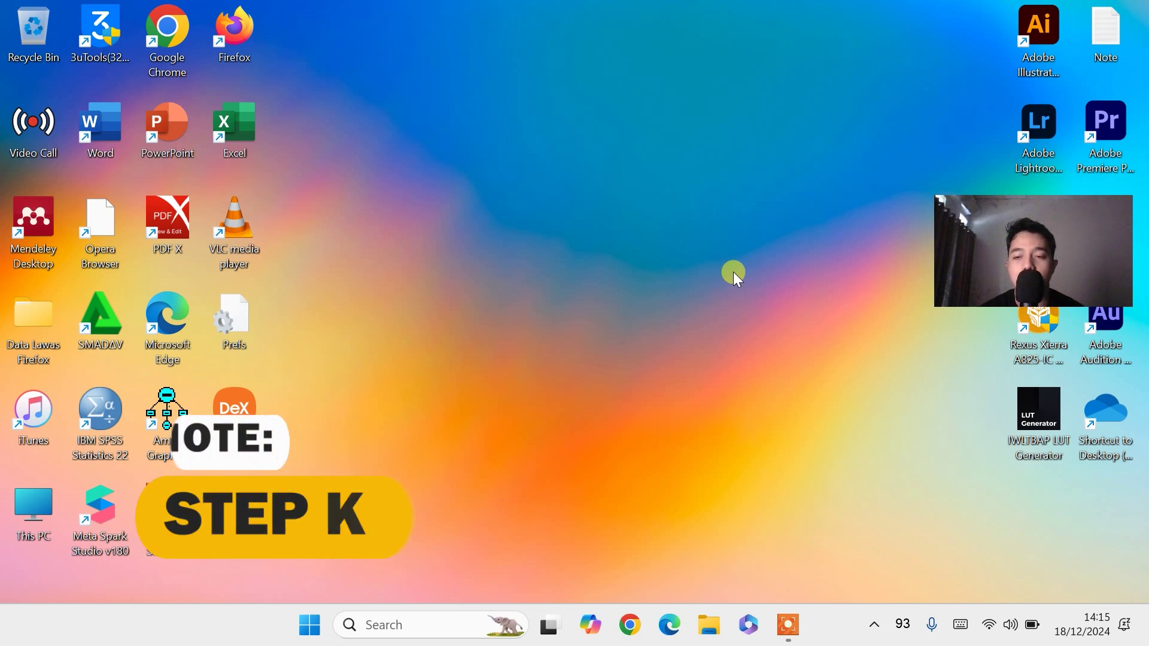
- Check in the list of Wi-Fi networks that the laptop is connected to the internet
{"action": "left_click", "coordinate": [990, 624]}
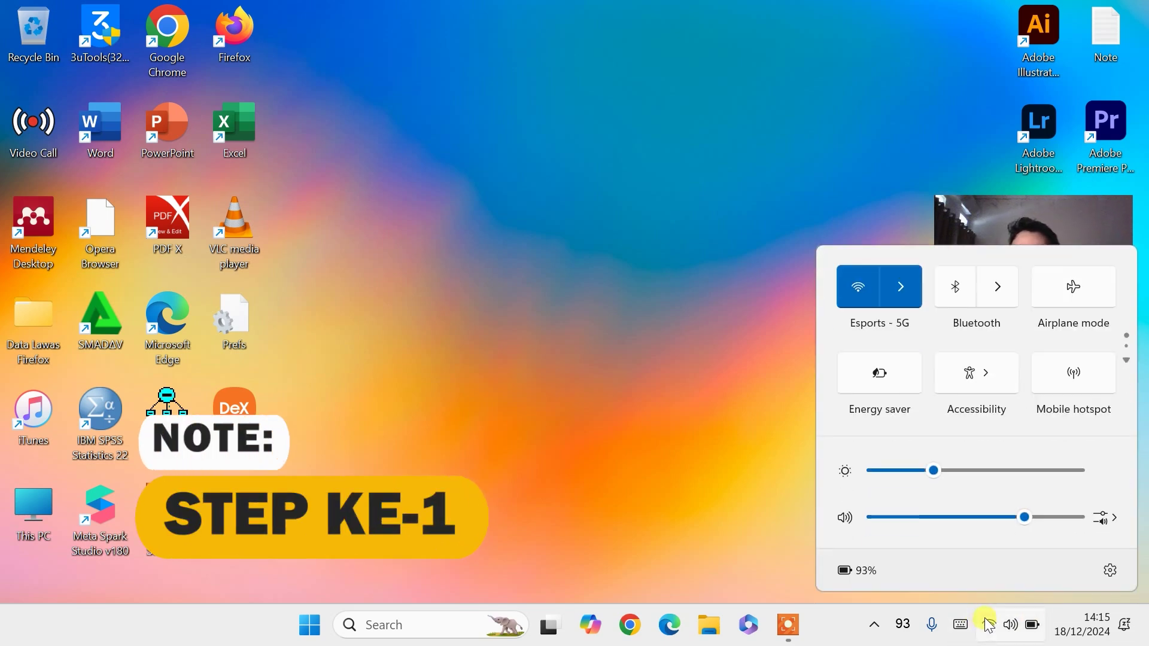
{"action": "left_click", "coordinate": [901, 292]}
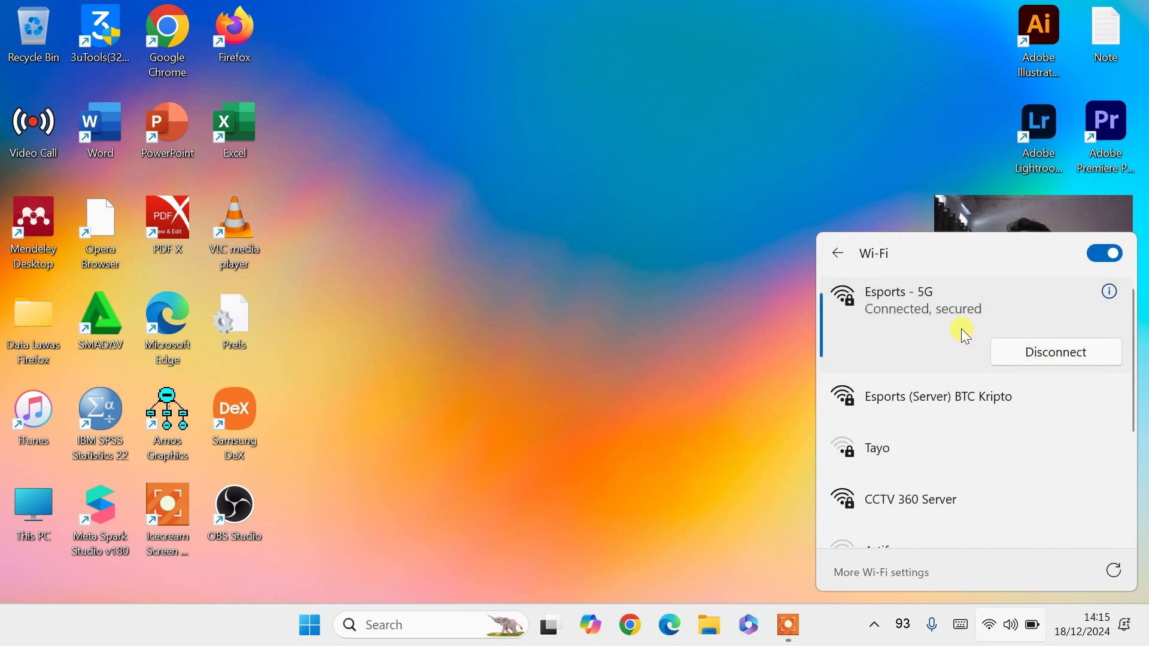
{"action": "left_click", "coordinate": [725, 279]}
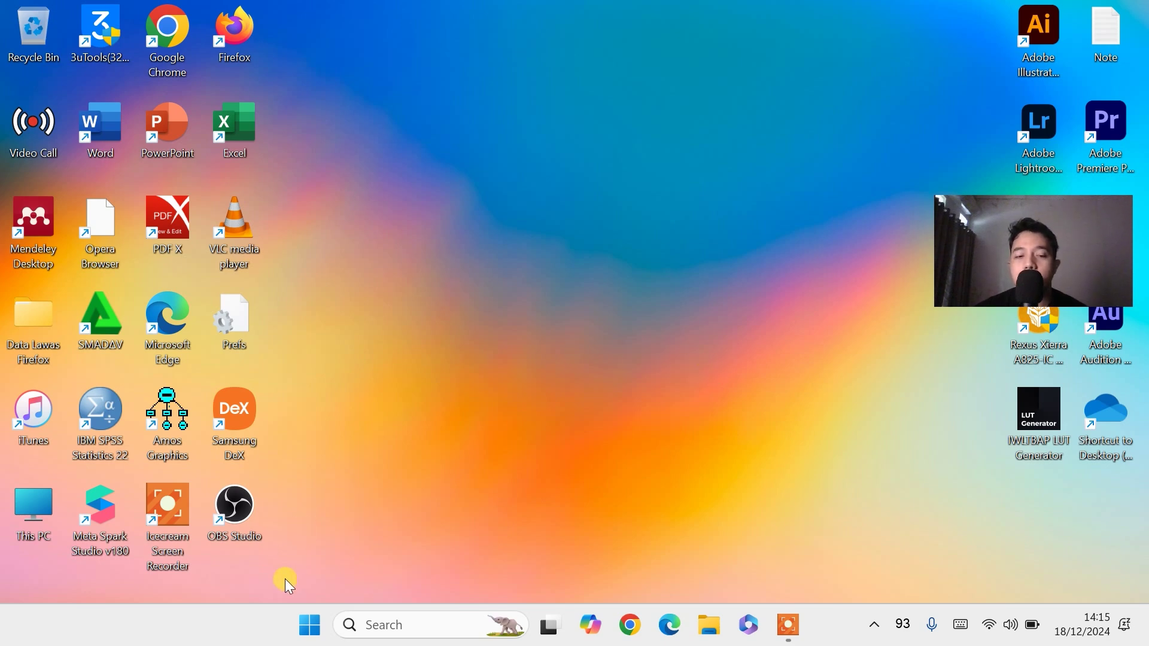
- Open Device Manager and expand Display adapters to see the Intel(R) UHD Graphics and Radeon 620 Series entries
{"action": "right_click", "coordinate": [309, 634]}
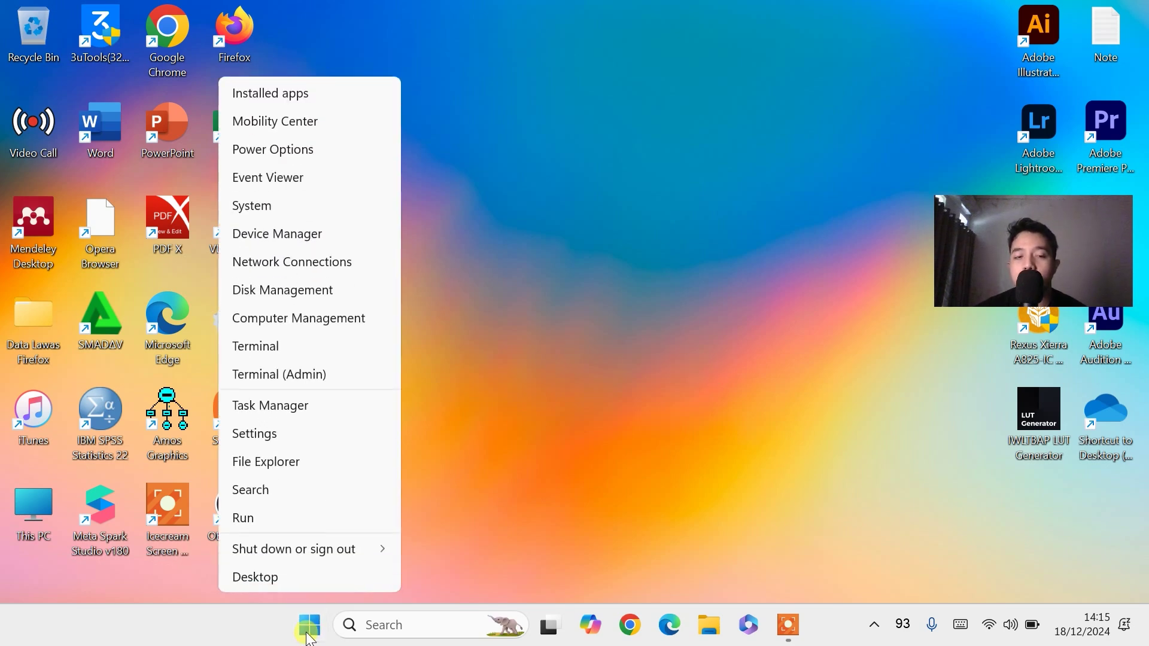
{"action": "left_click", "coordinate": [328, 232]}
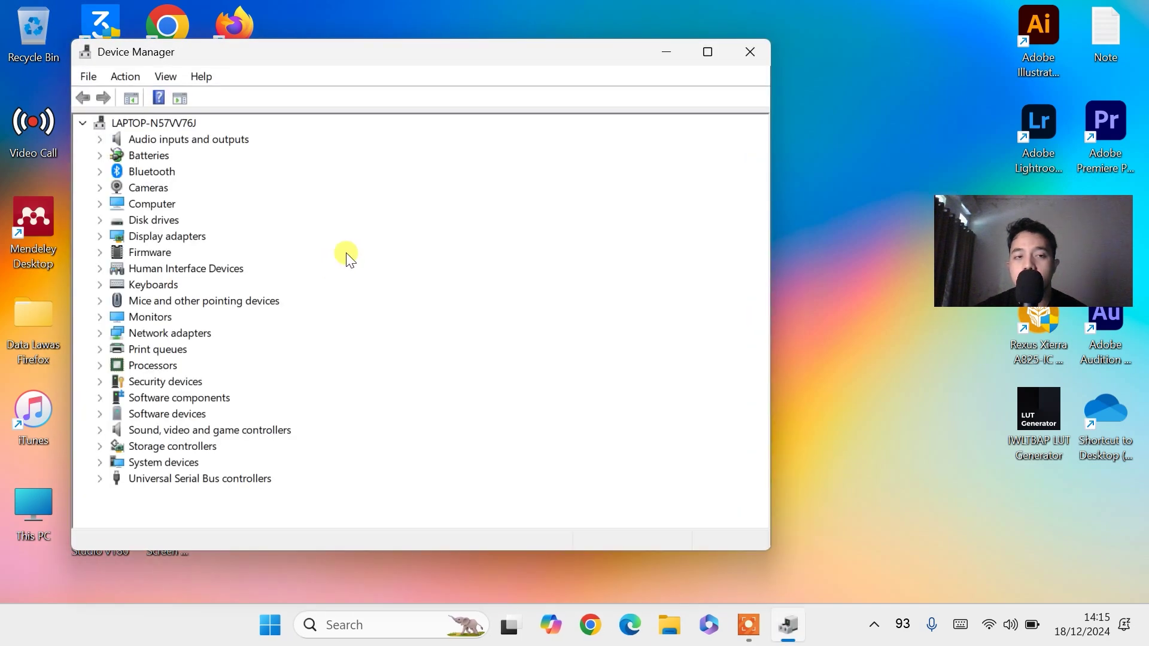
{"action": "left_click", "coordinate": [99, 236]}
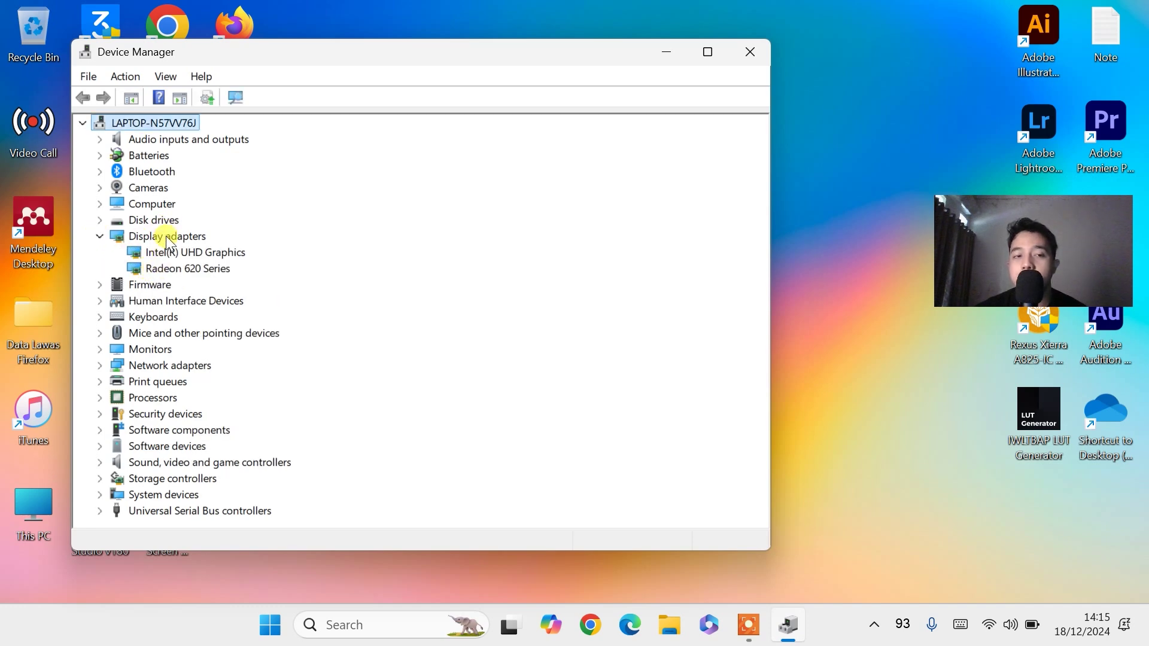
{"action": "left_click", "coordinate": [171, 254]}
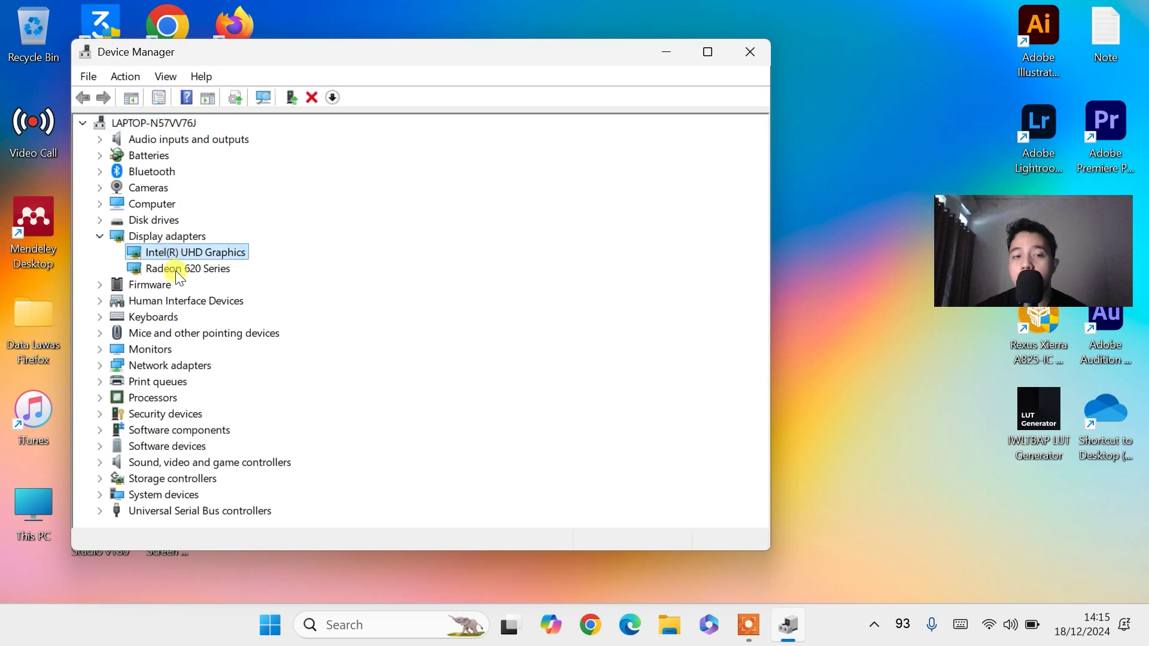
{"action": "left_click", "coordinate": [174, 271]}
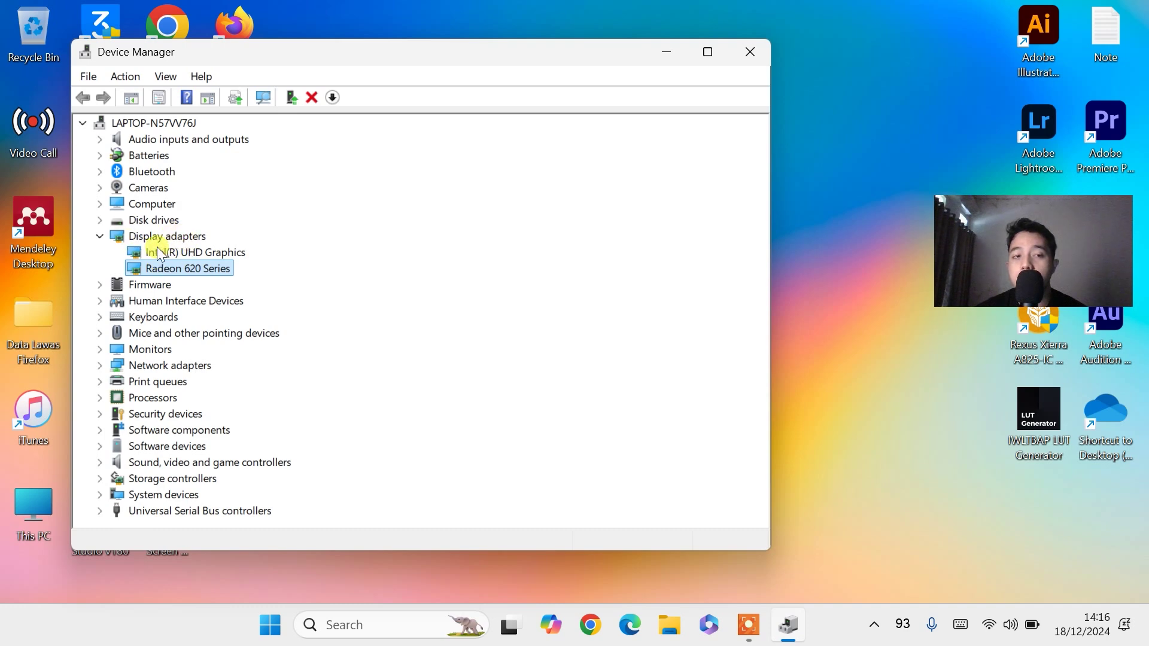
- Update the Intel(R) UHD Graphics driver with an automatic driver search and close the wizard
{"action": "left_click", "coordinate": [191, 252]}
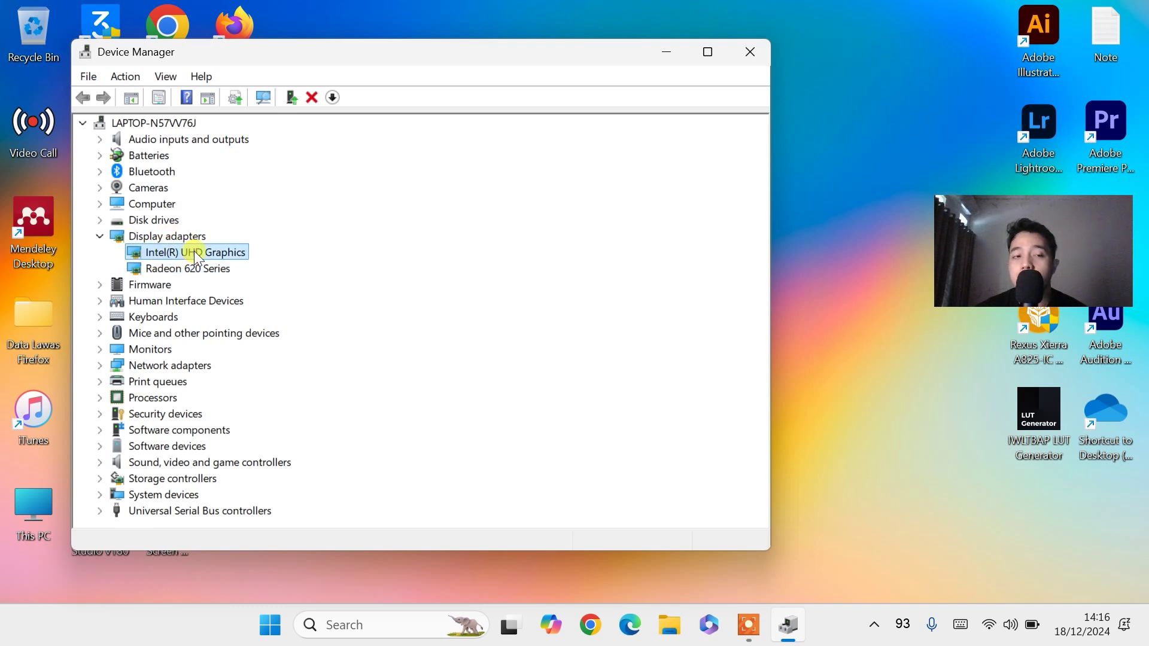
{"action": "right_click", "coordinate": [194, 251]}
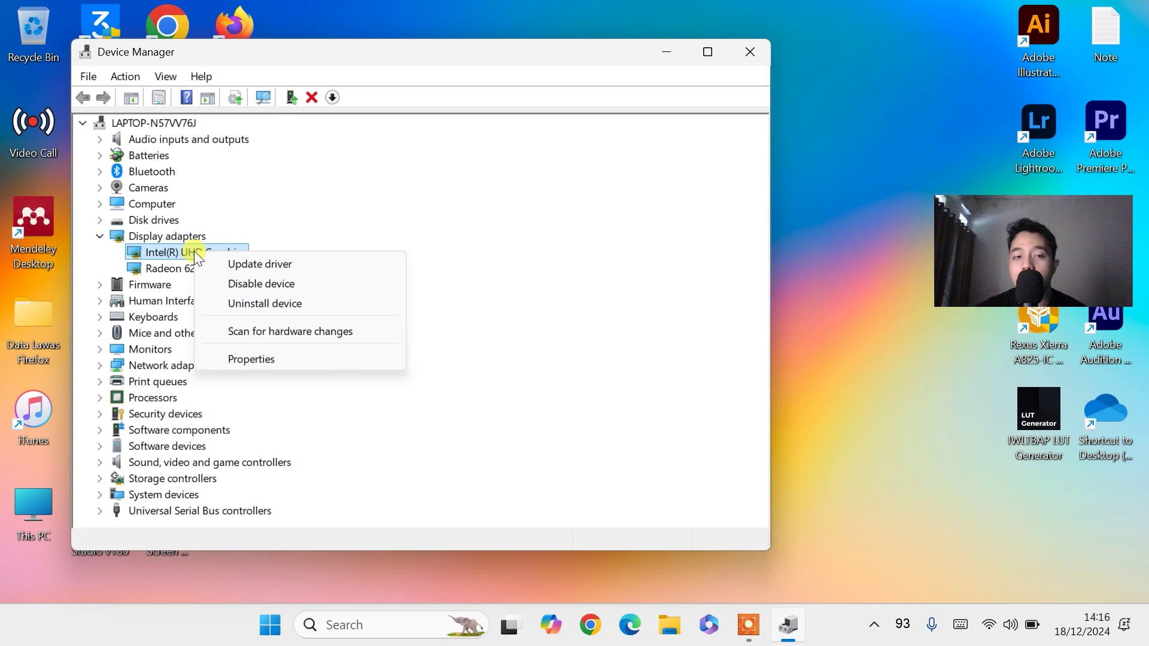
{"action": "left_click", "coordinate": [265, 267]}
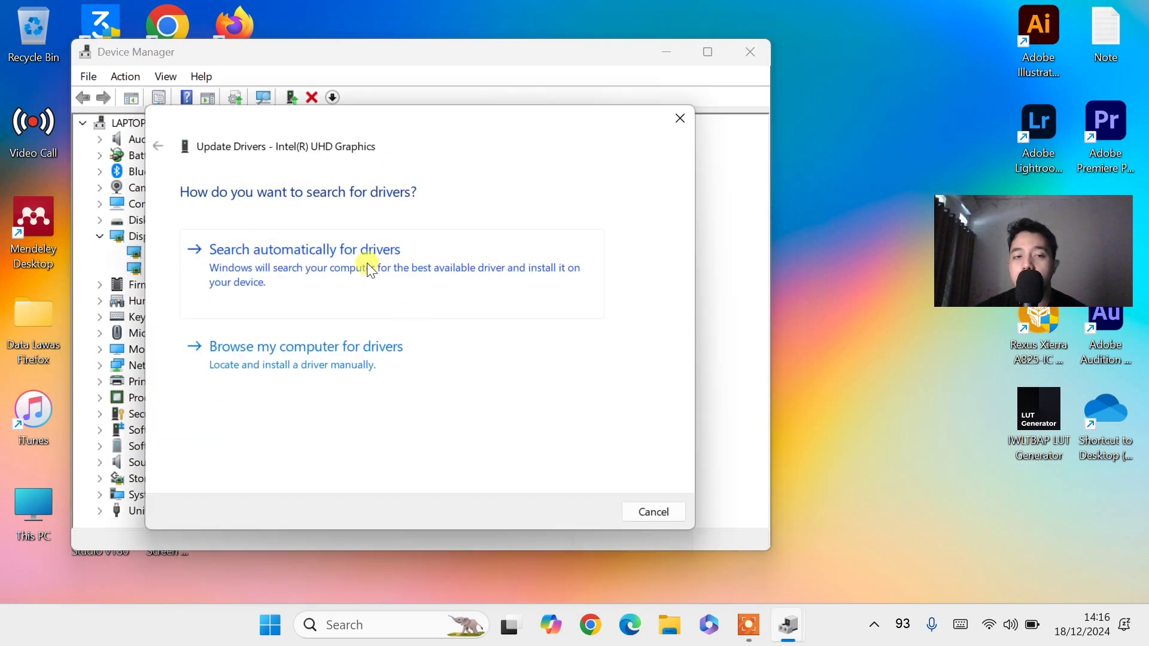
{"action": "left_click", "coordinate": [333, 282]}
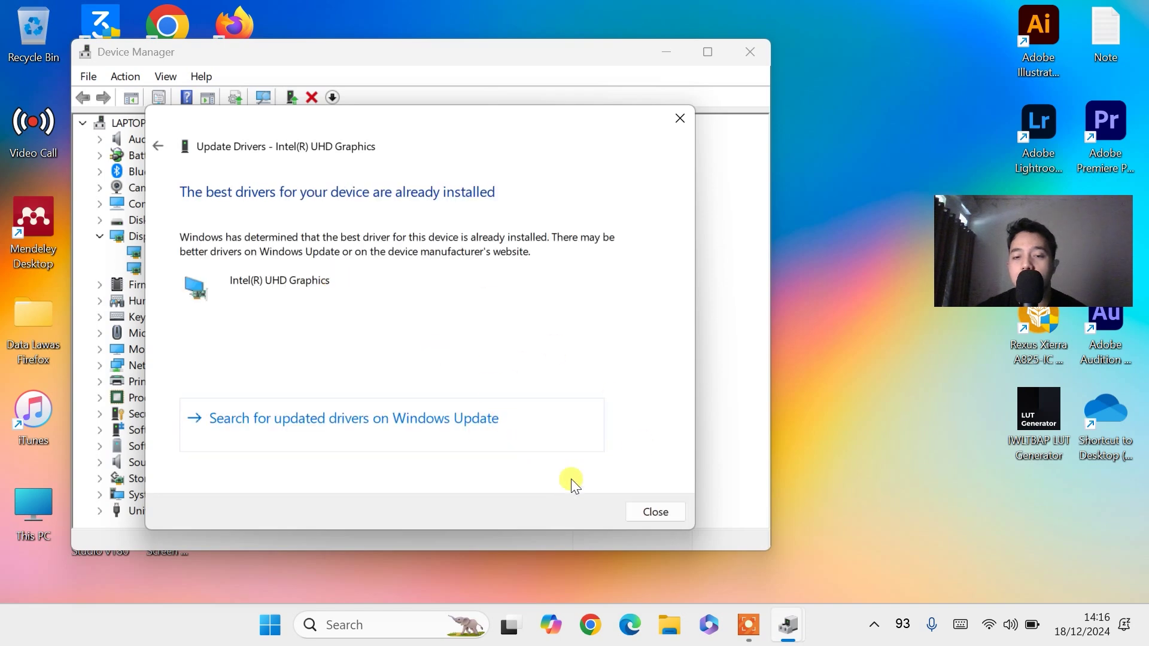
{"action": "left_click", "coordinate": [645, 512]}
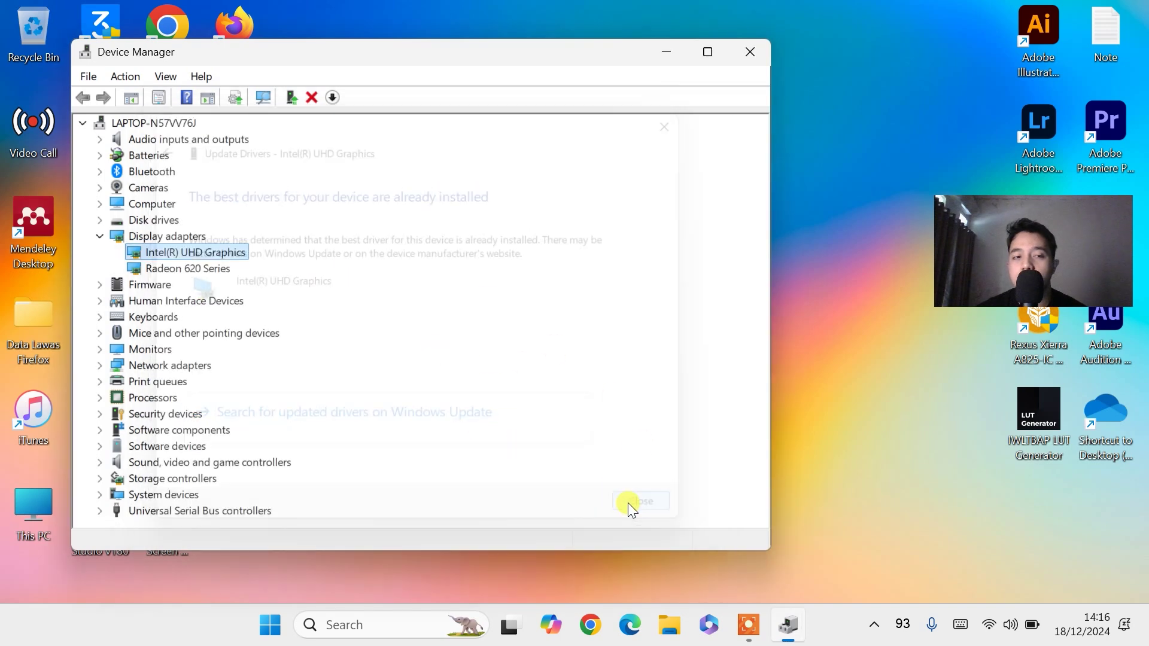
- Update the Radeon 620 Series driver with an automatic driver search and close the wizard
{"action": "right_click", "coordinate": [200, 269]}
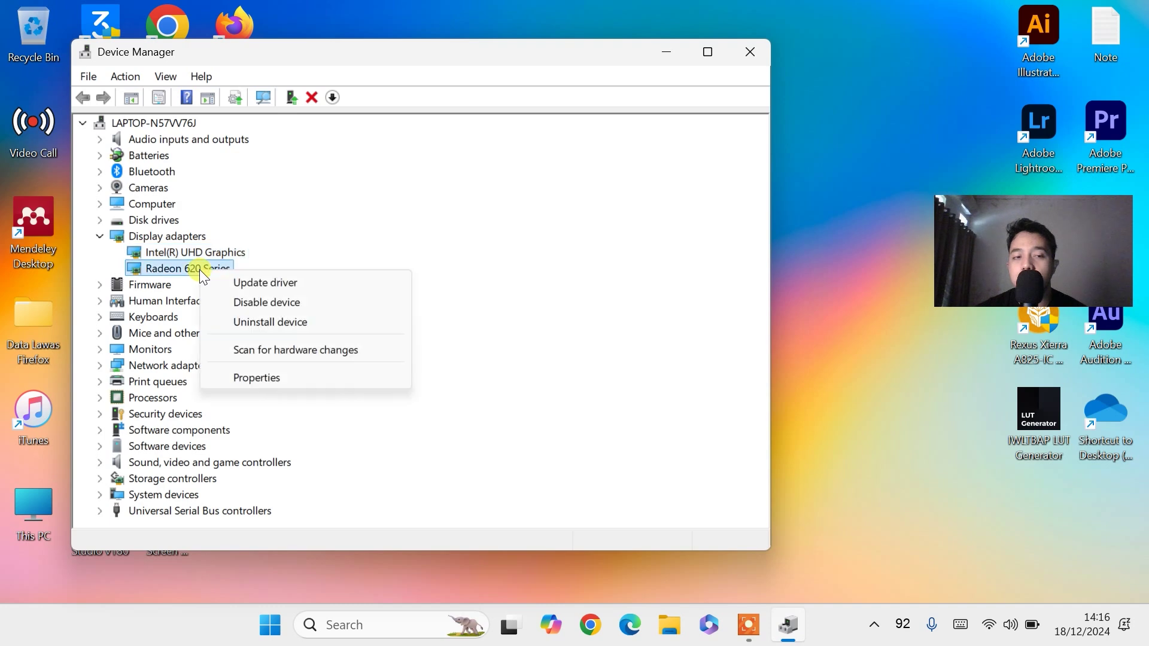
{"action": "left_click", "coordinate": [290, 281]}
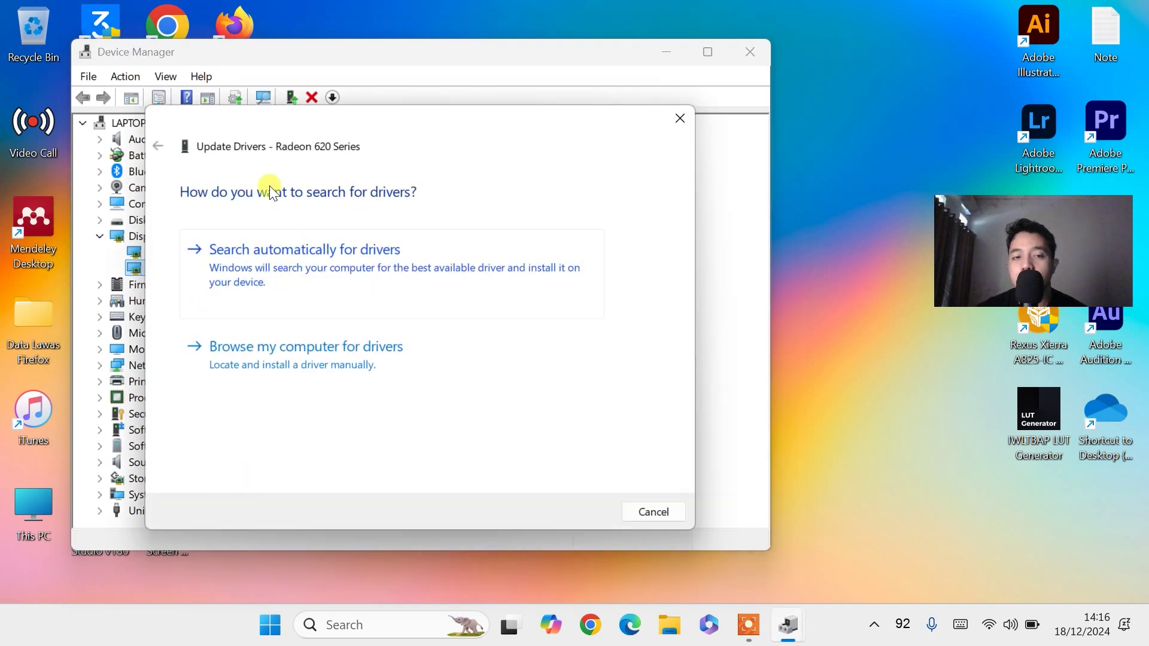
{"action": "left_click", "coordinate": [360, 259]}
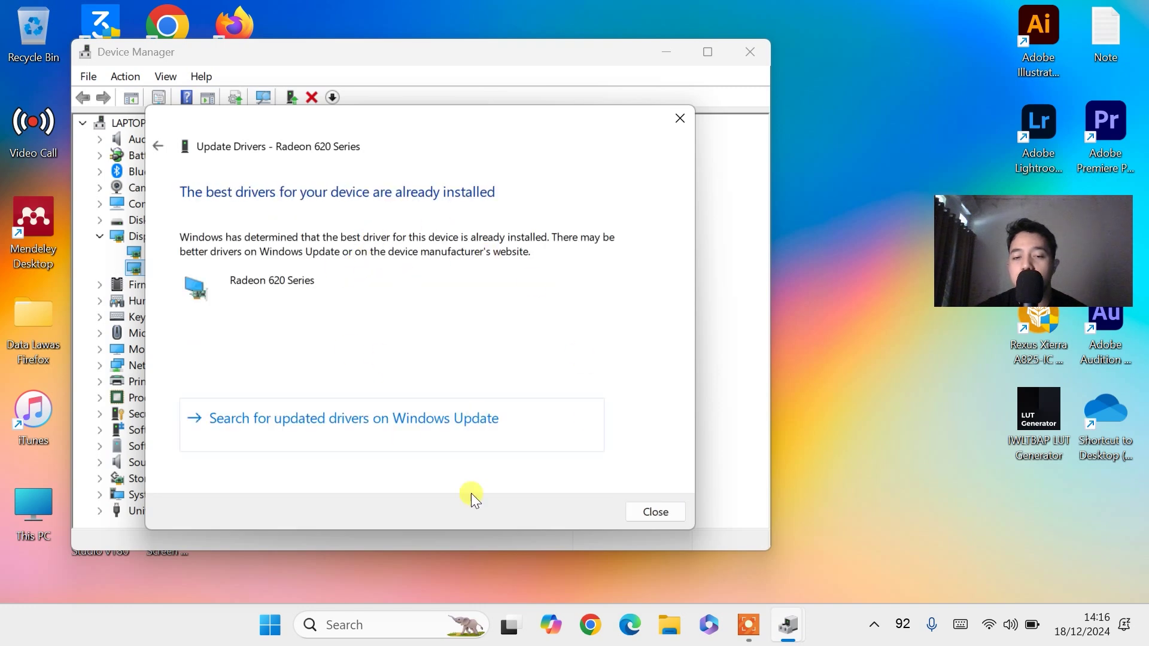
{"action": "left_click", "coordinate": [669, 512]}
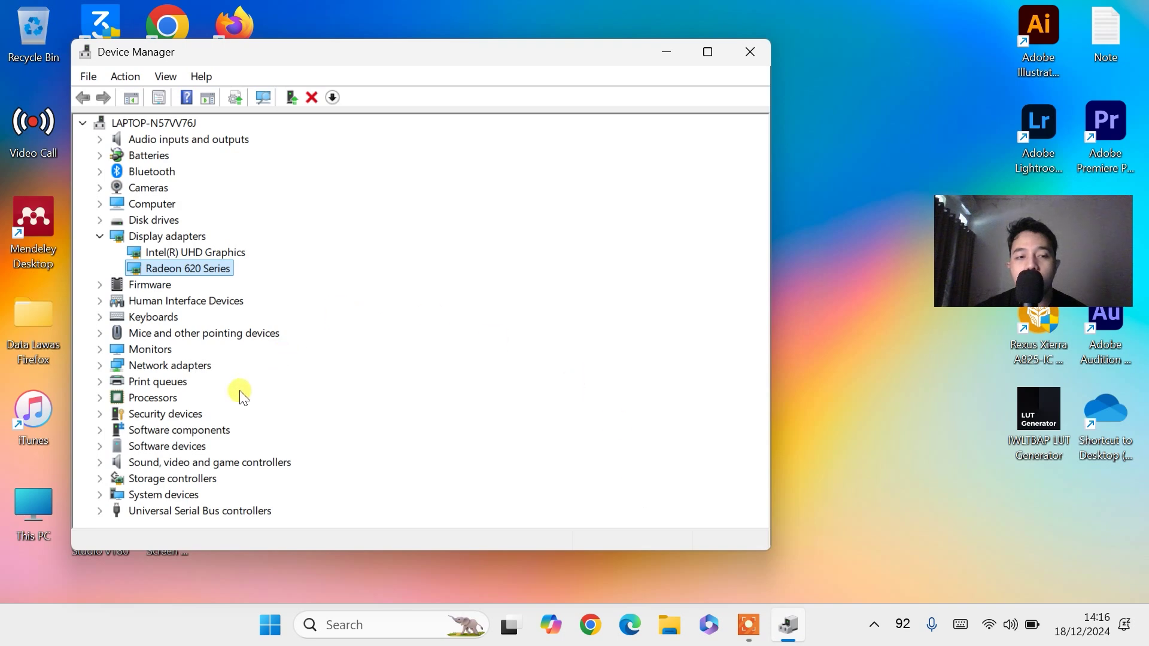
- Update the driver of the Integrated Monitor under Monitors with an automatic search and close the wizard
{"action": "left_click", "coordinate": [99, 350]}
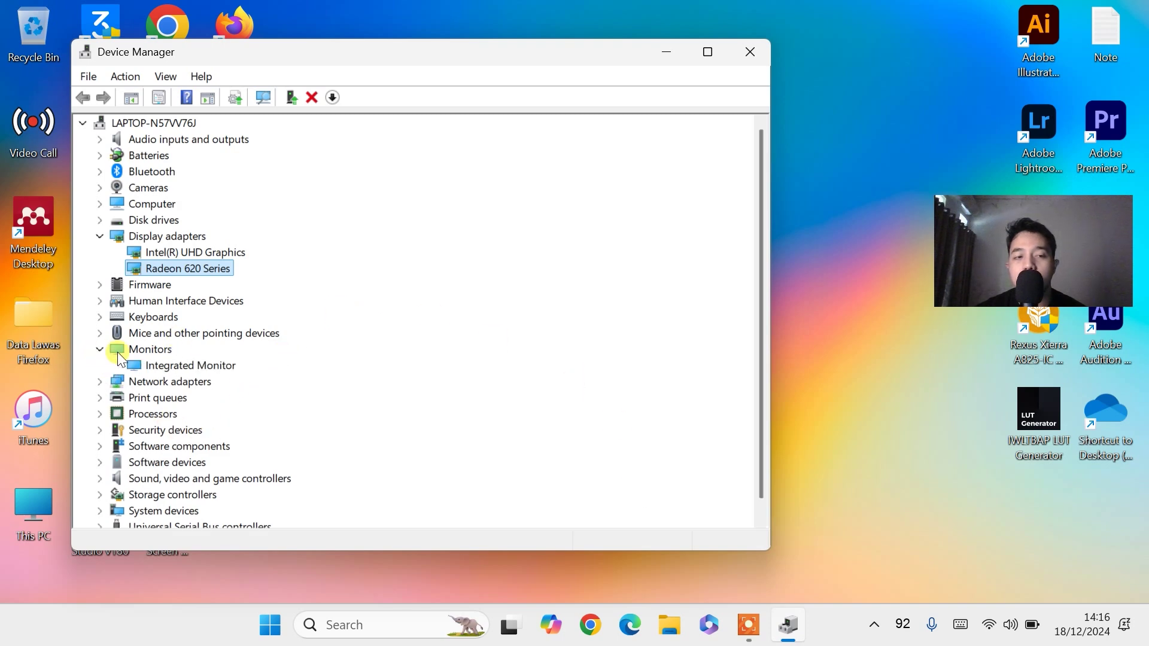
{"action": "left_click", "coordinate": [173, 366]}
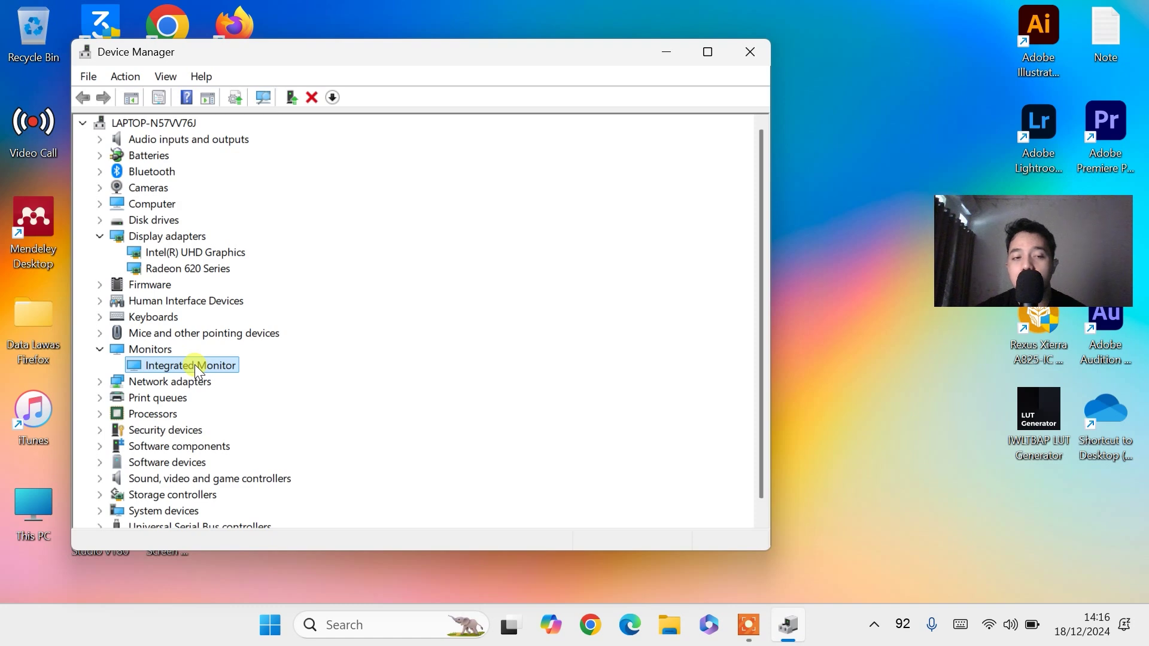
{"action": "right_click", "coordinate": [195, 364]}
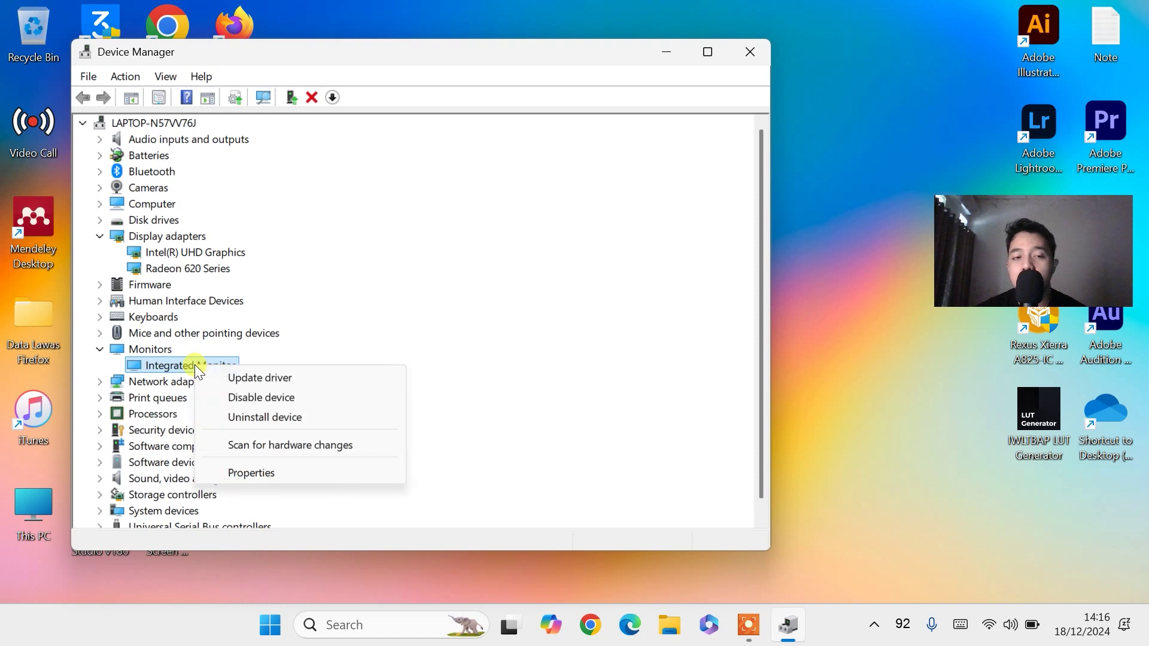
{"action": "left_click", "coordinate": [243, 380]}
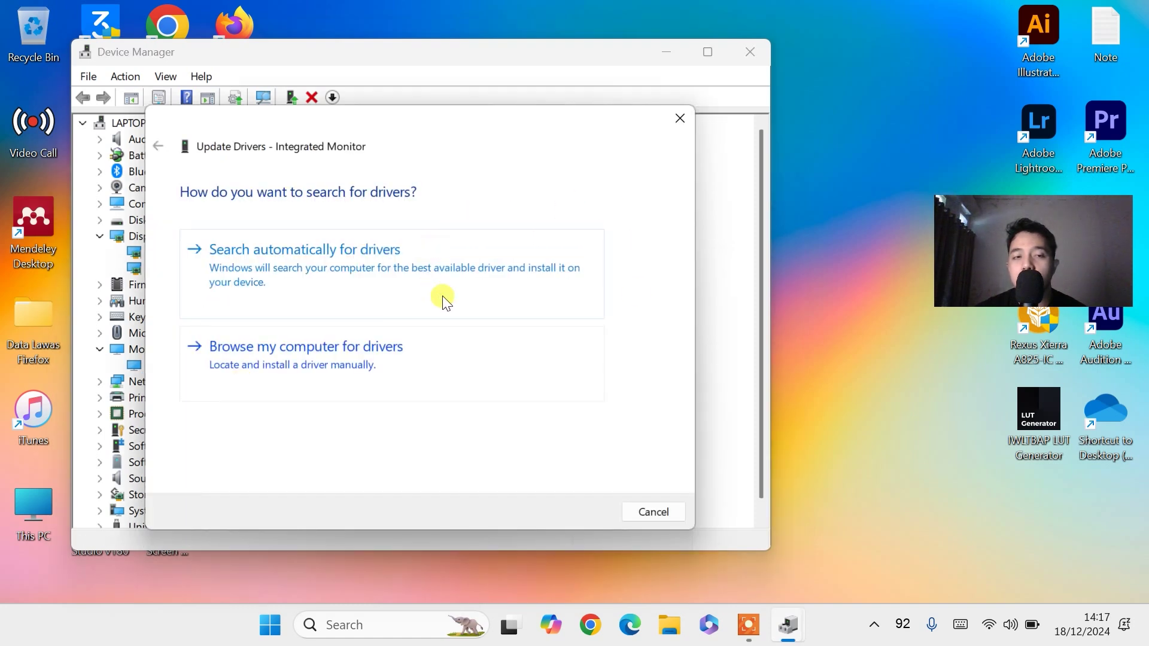
{"action": "left_click", "coordinate": [359, 288]}
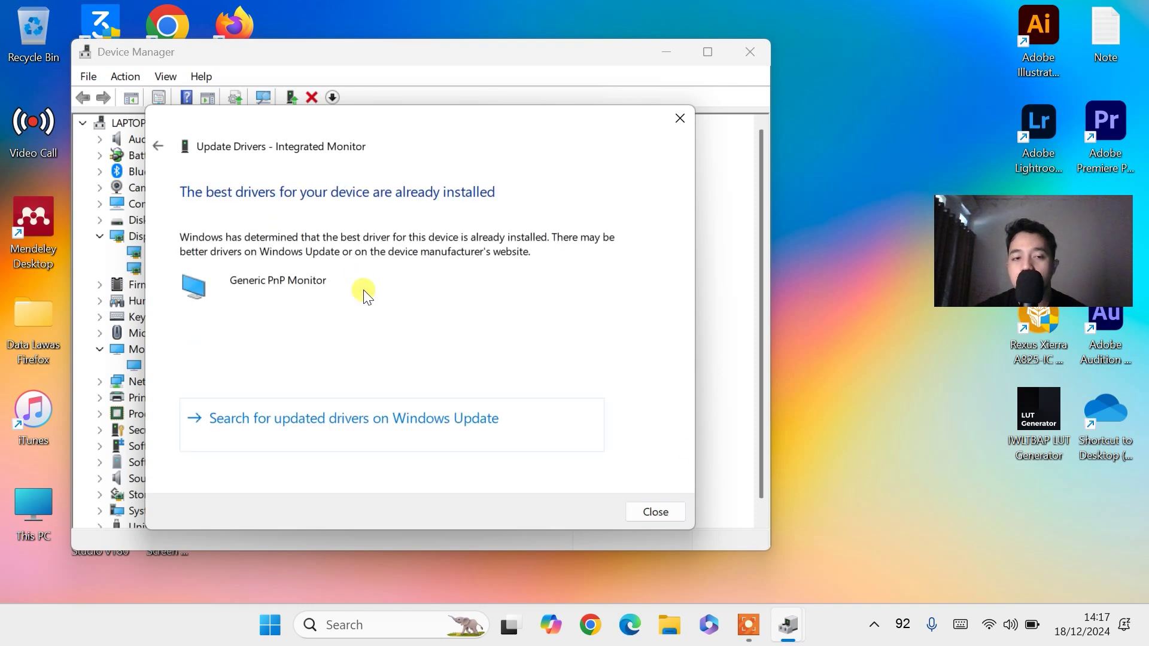
{"action": "left_click", "coordinate": [657, 511]}
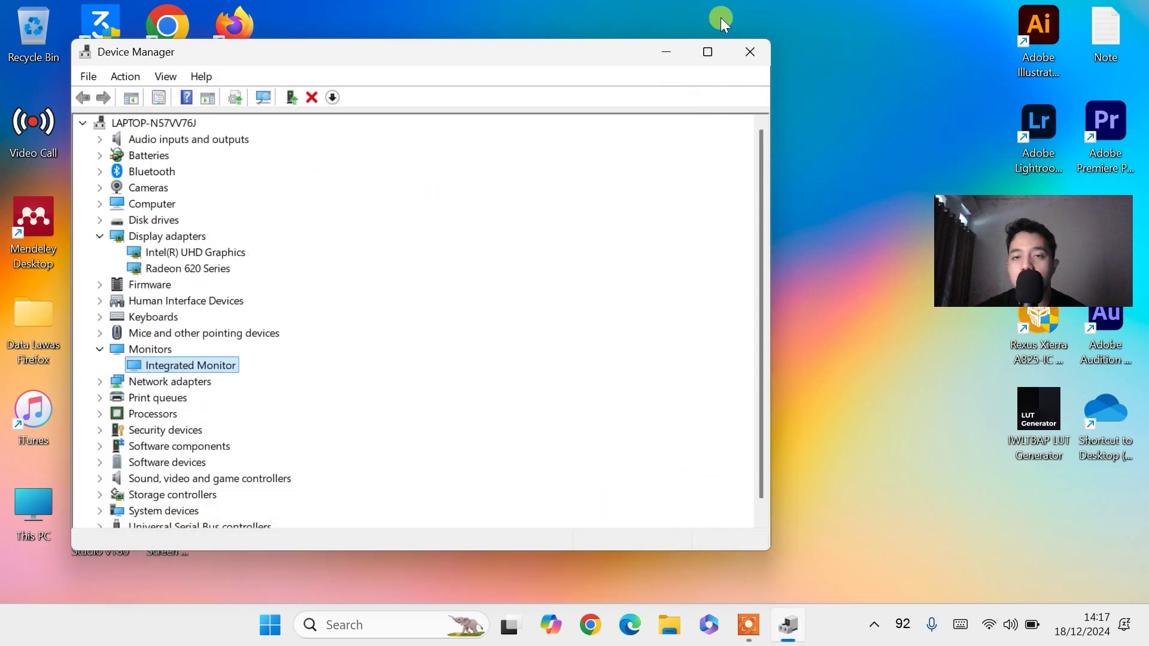
- Close Device Manager and bring up the computer's power options
{"action": "left_click", "coordinate": [749, 52]}
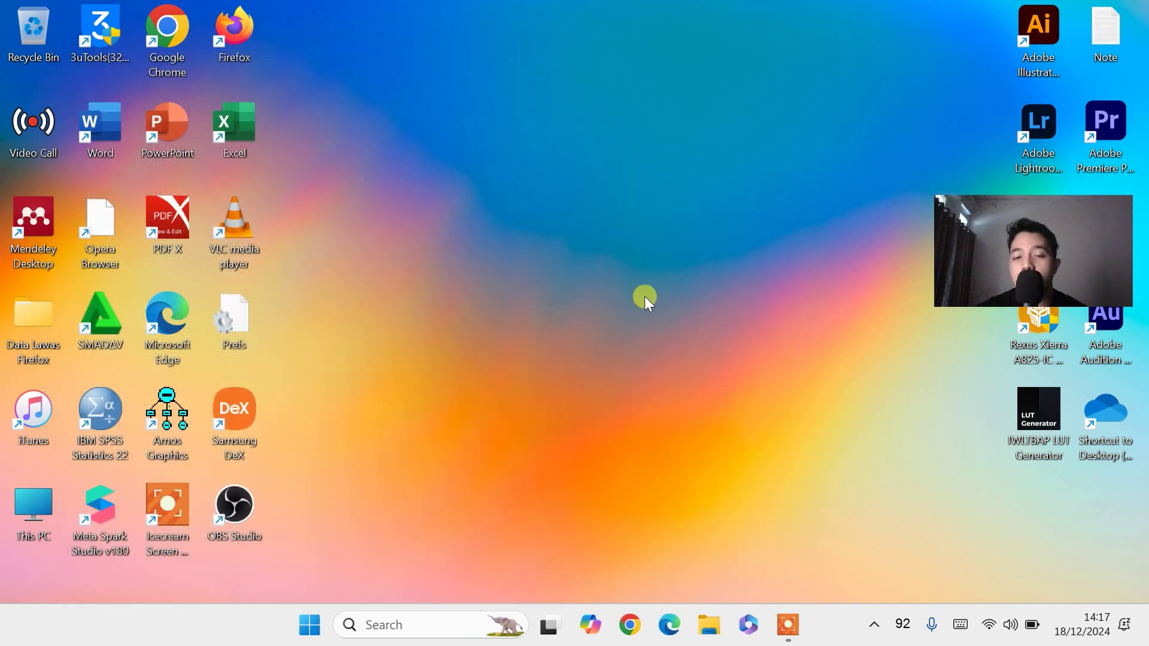
{"action": "left_click", "coordinate": [314, 622]}
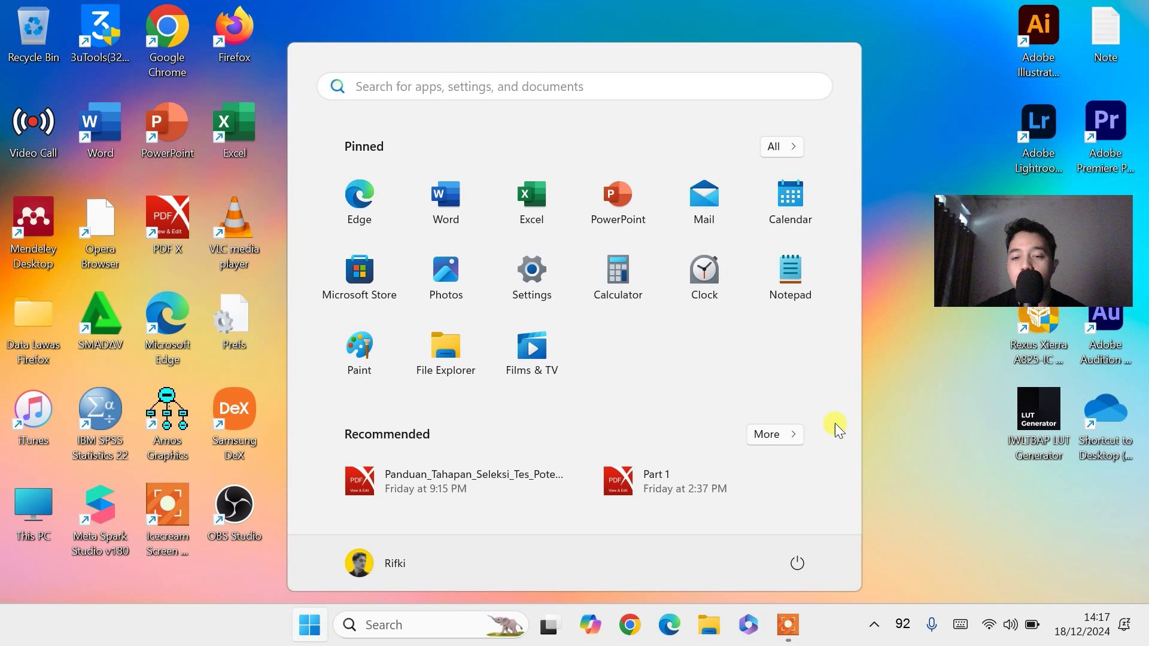
{"action": "left_click", "coordinate": [796, 562]}
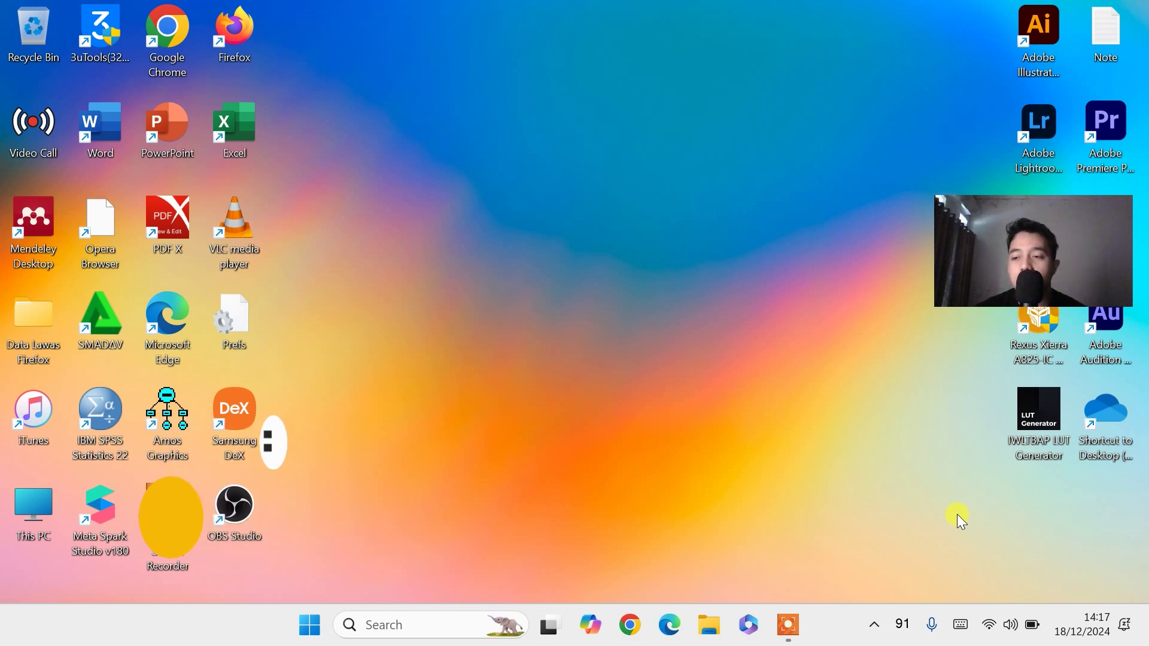
- Execute the regedit command from the Run dialog and allow it to make changes to open Registry Editor
{"action": "right_click", "coordinate": [309, 633]}
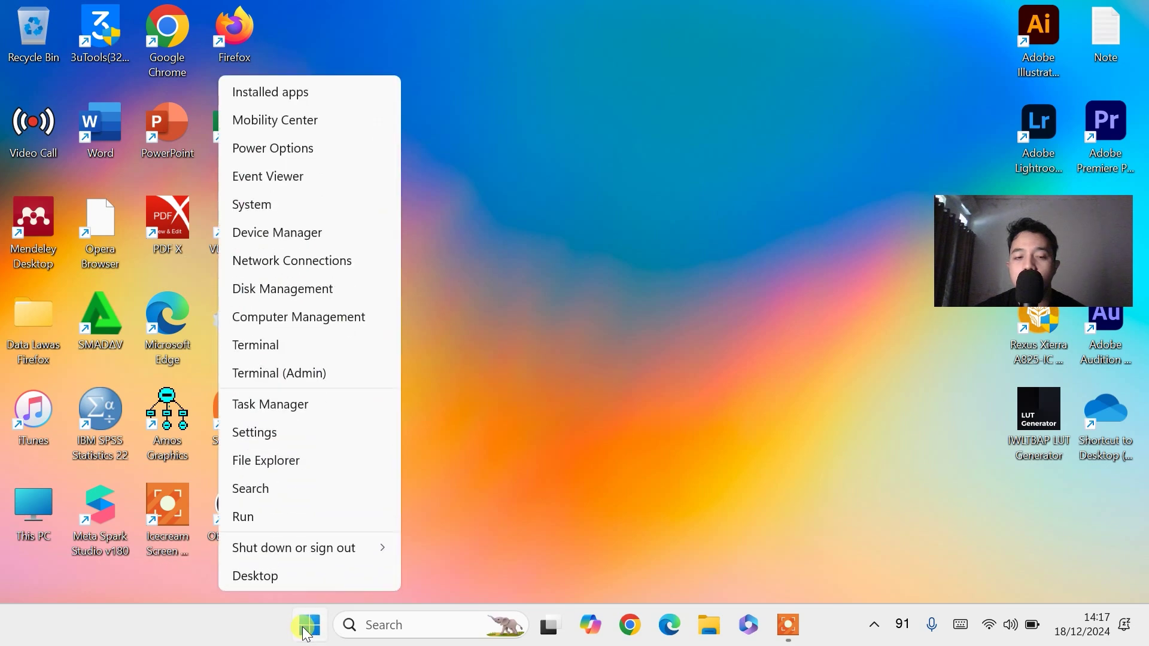
{"action": "left_click", "coordinate": [279, 523]}
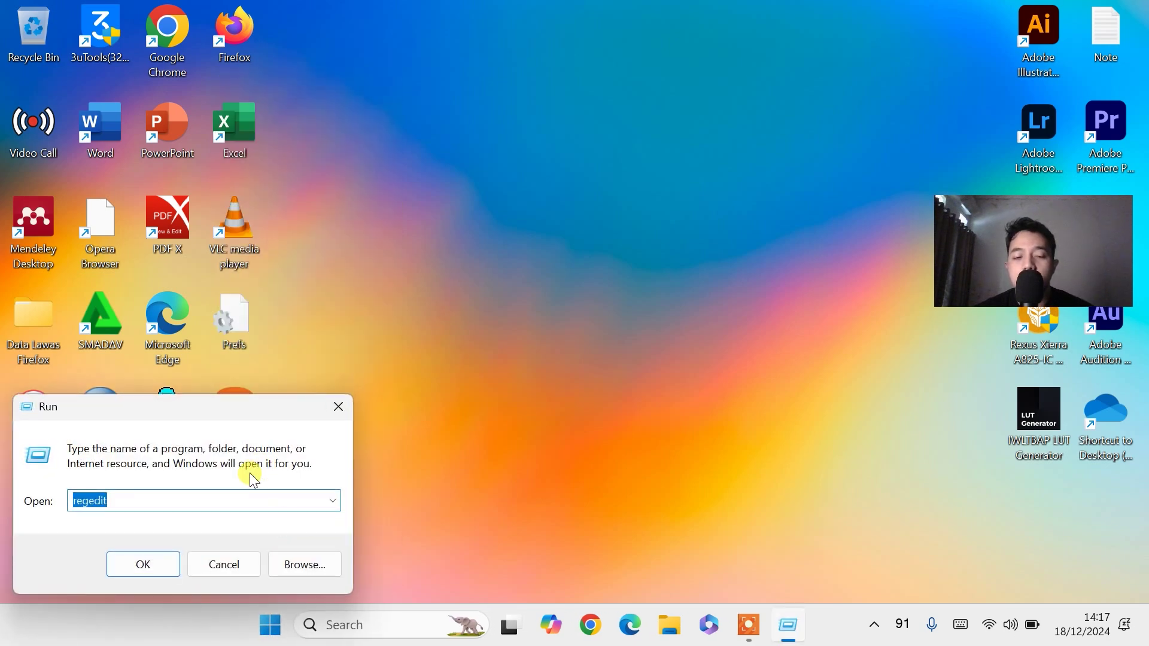
{"action": "type", "text": "re"}
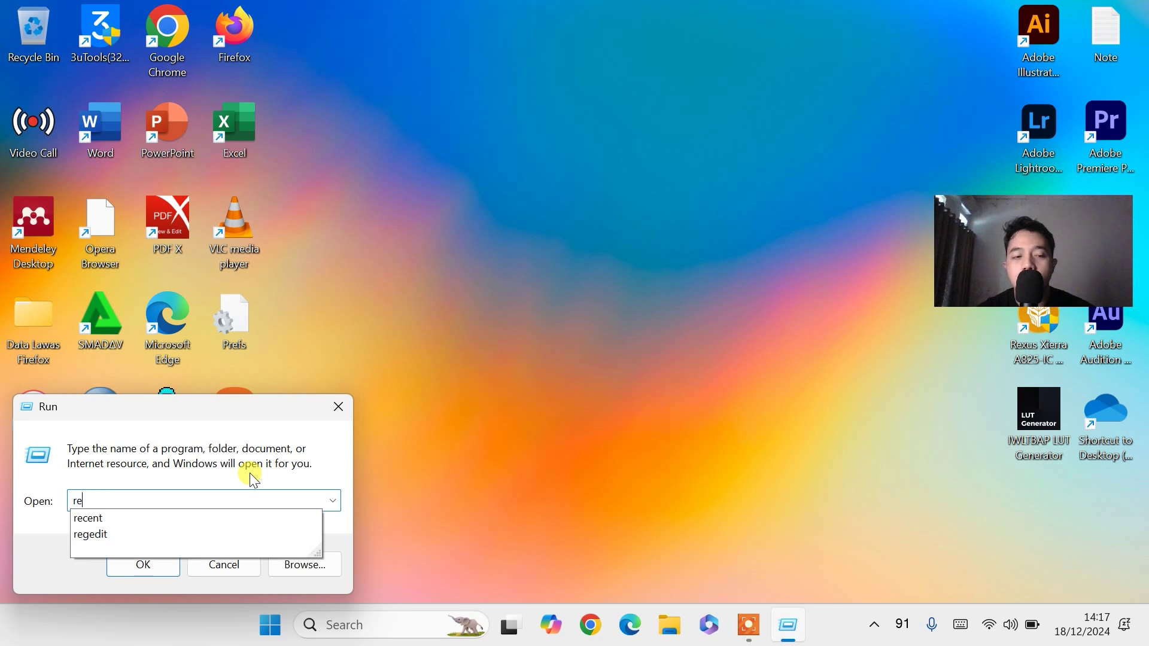
{"action": "type", "text": "gedit"}
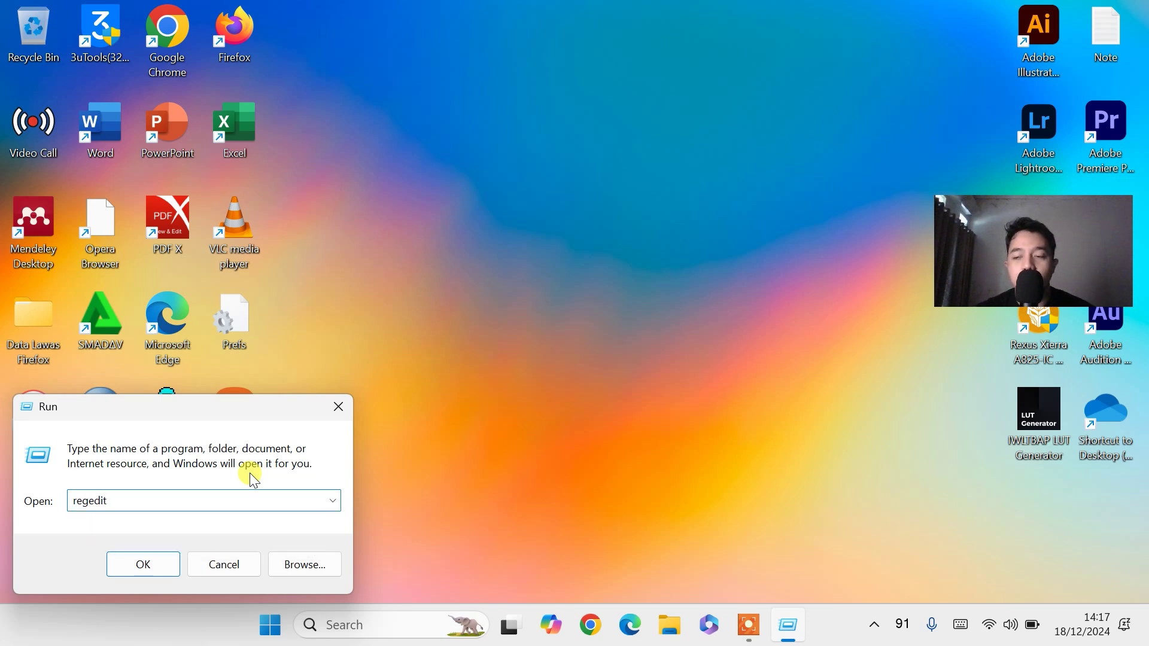
{"action": "left_click", "coordinate": [135, 567]}
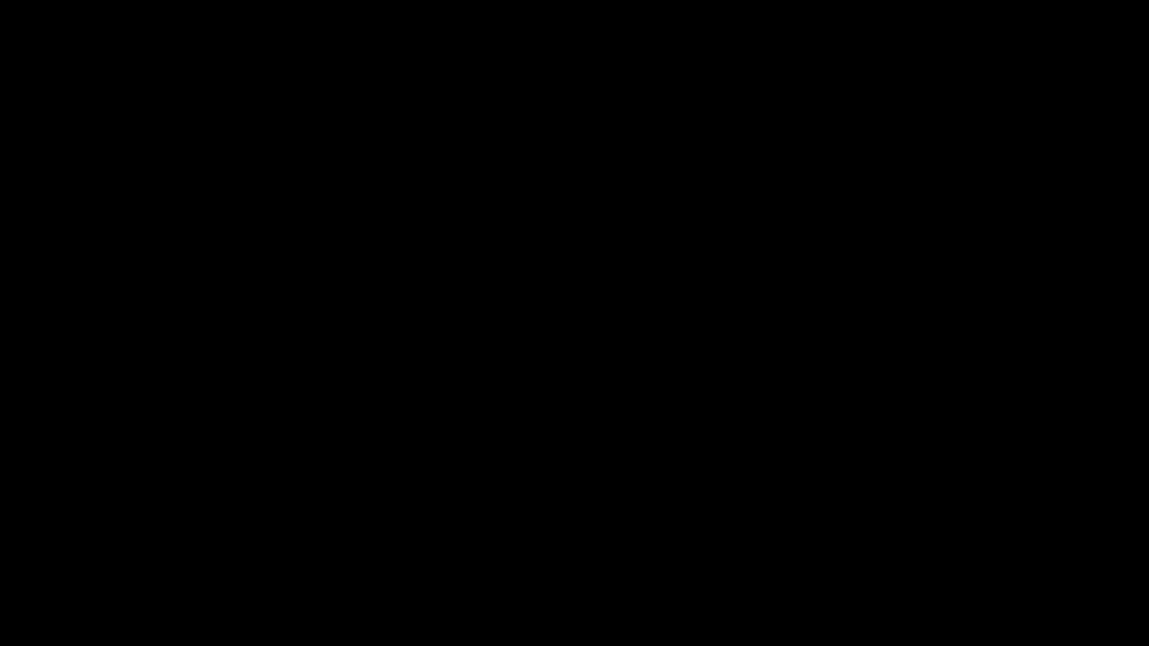
{"action": "key", "text": "alt+y"}
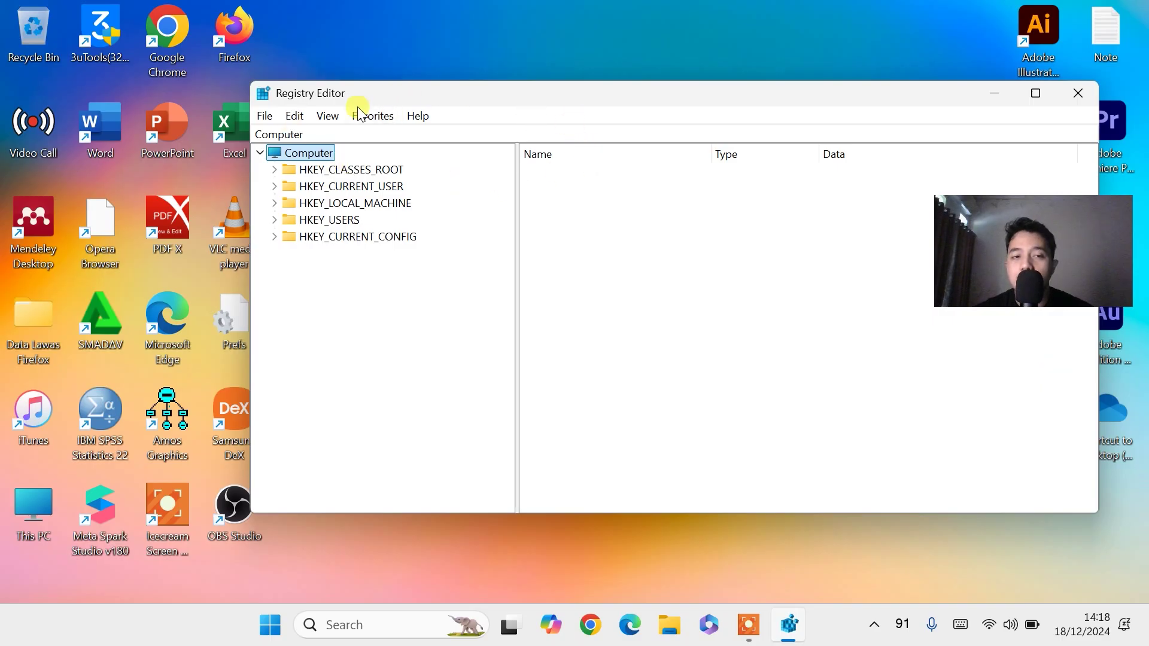
- Open the GameConfigStore key under HKEY_CURRENT_USER\System in the registry tree
{"action": "left_click", "coordinate": [275, 186]}
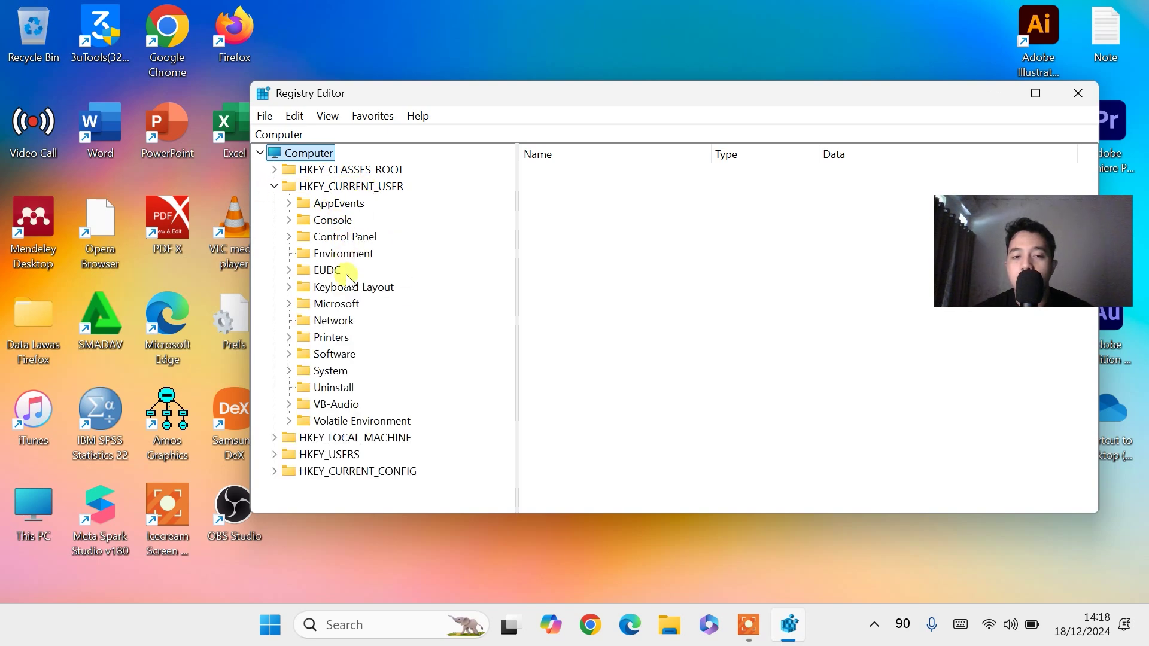
{"action": "left_click", "coordinate": [288, 371]}
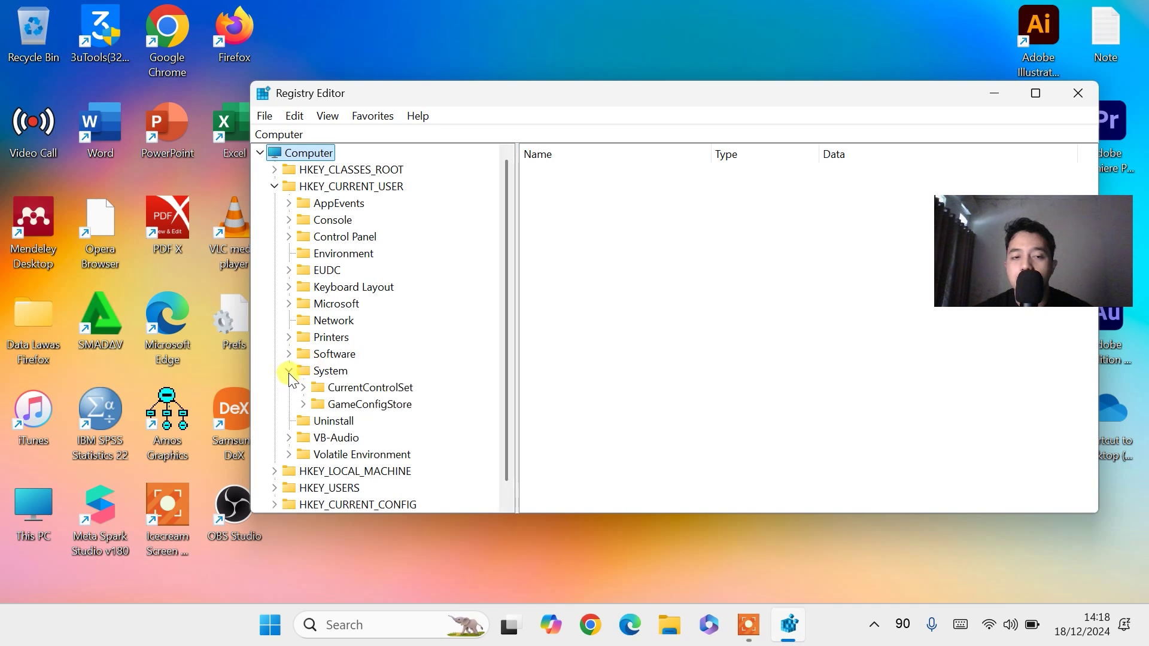
{"action": "left_click", "coordinate": [366, 407]}
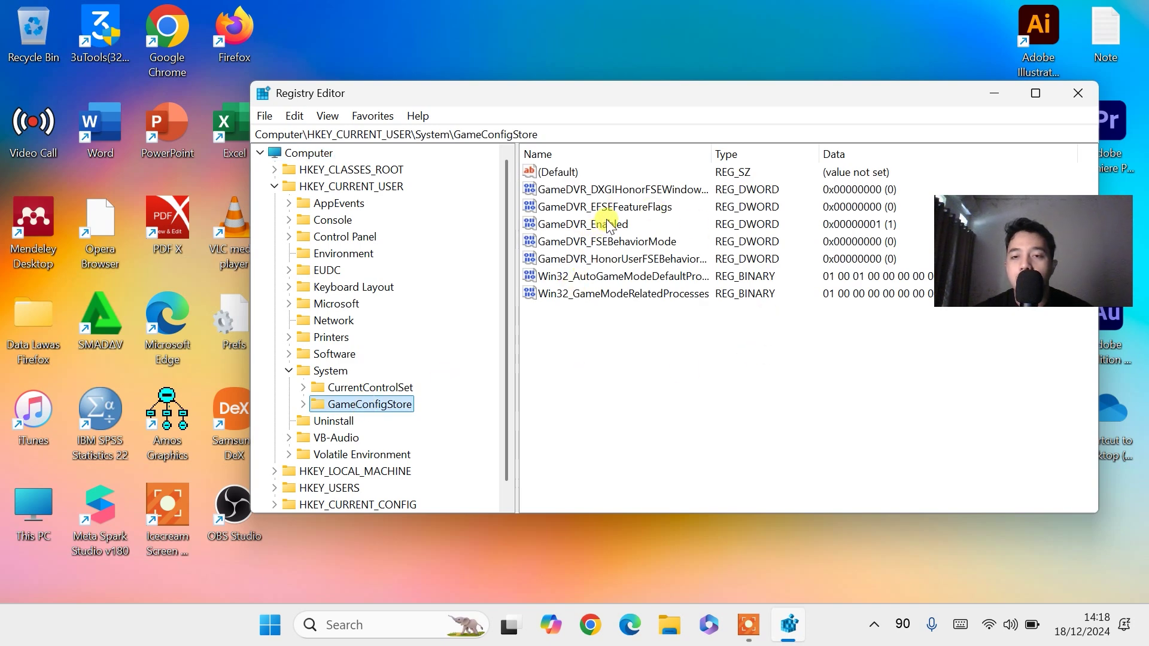
- Set the GameDVR_Enabled value data to 0 and confirm the change
{"action": "right_click", "coordinate": [608, 225]}
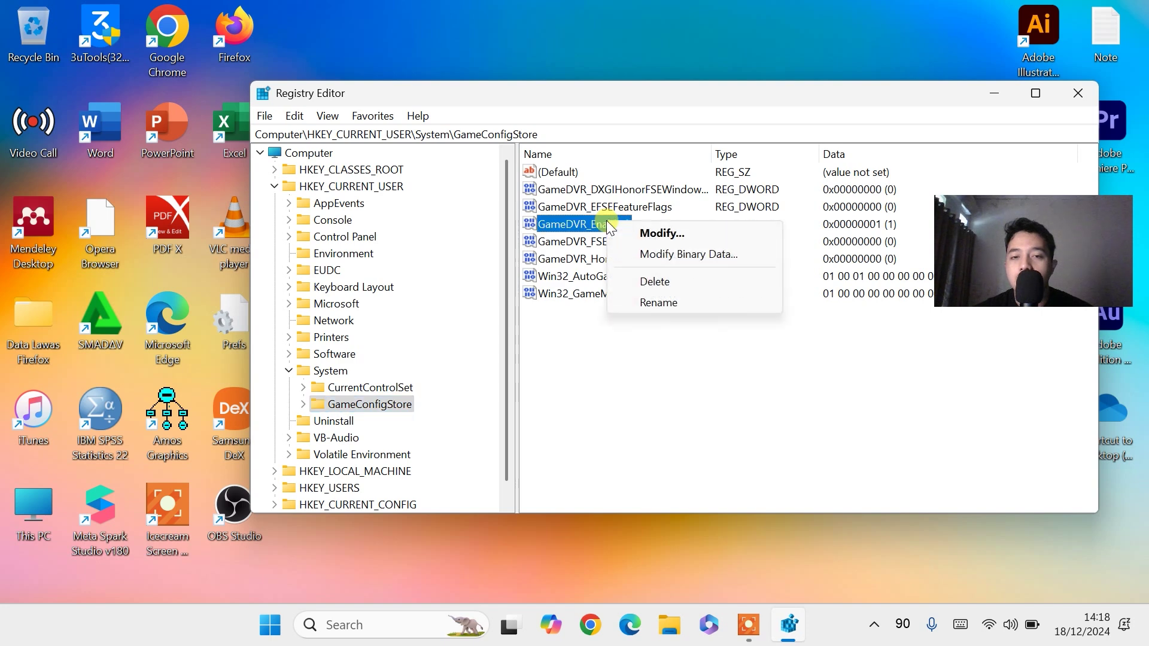
{"action": "left_click", "coordinate": [649, 235]}
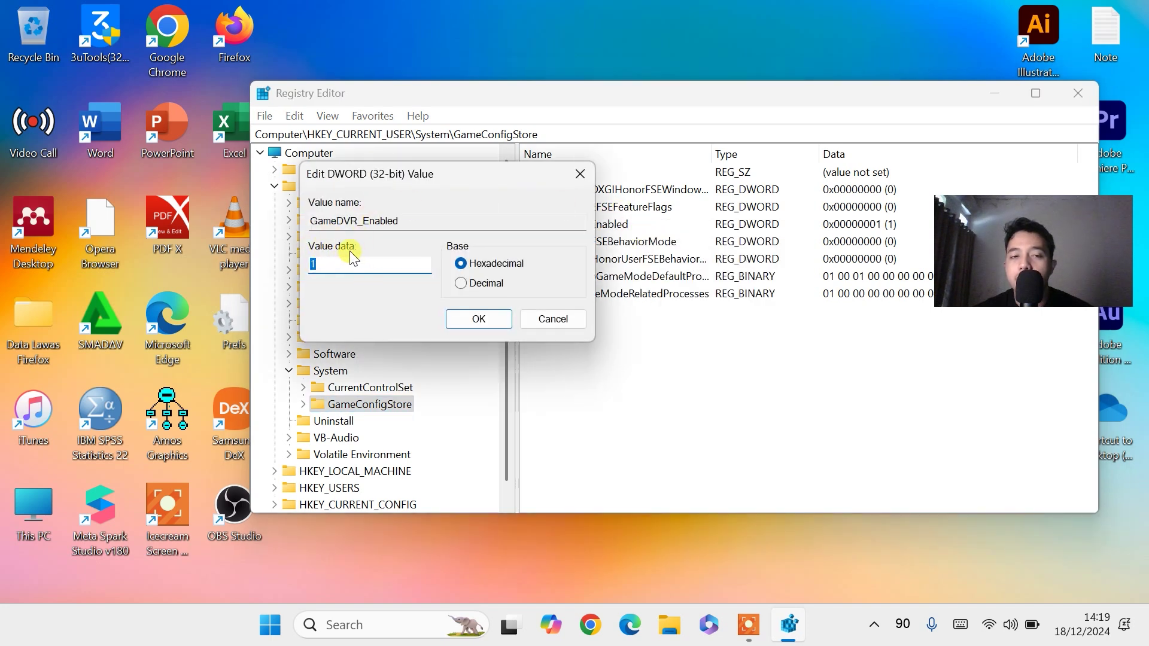
{"action": "type", "text": "0"}
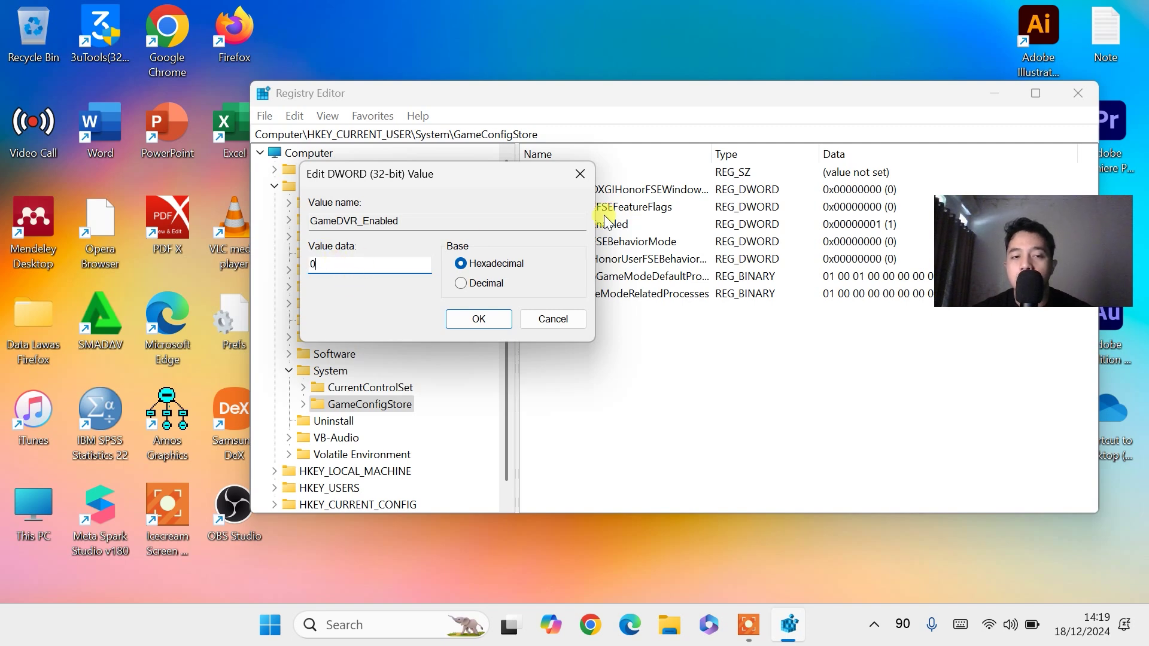
{"action": "left_click", "coordinate": [476, 318]}
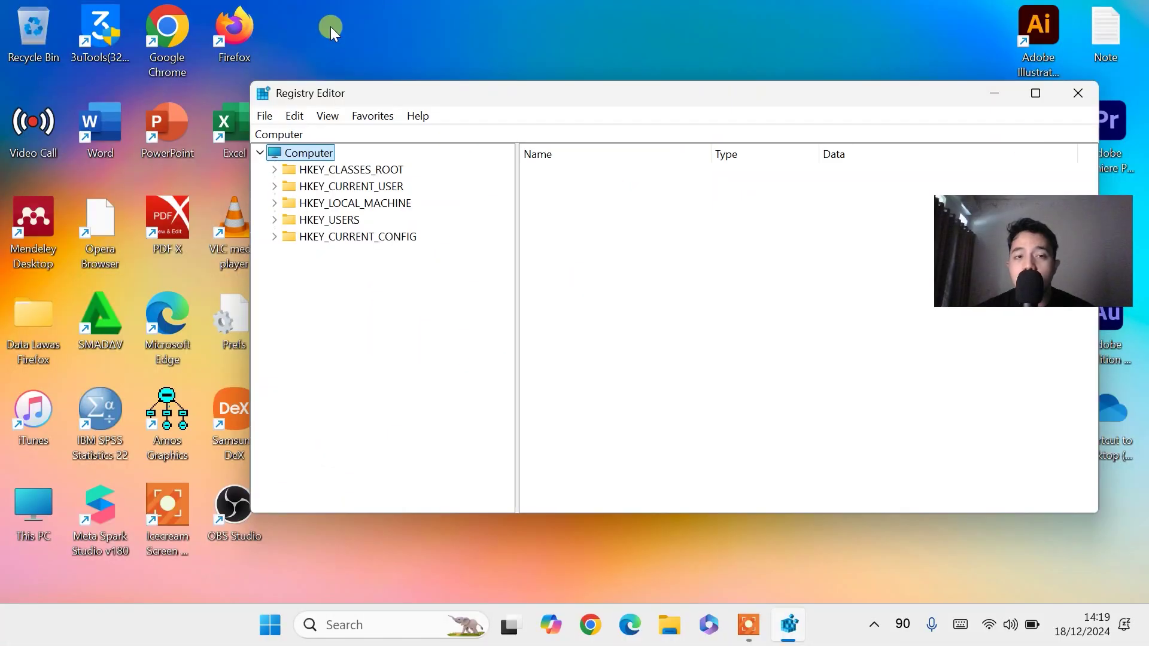
- Open the AllowGameDVR key under HKEY_LOCAL_MACHINE\SOFTWARE\Microsoft\PolicyManager\default\ApplicationManagement in the registry tree
{"action": "left_click", "coordinate": [271, 206]}
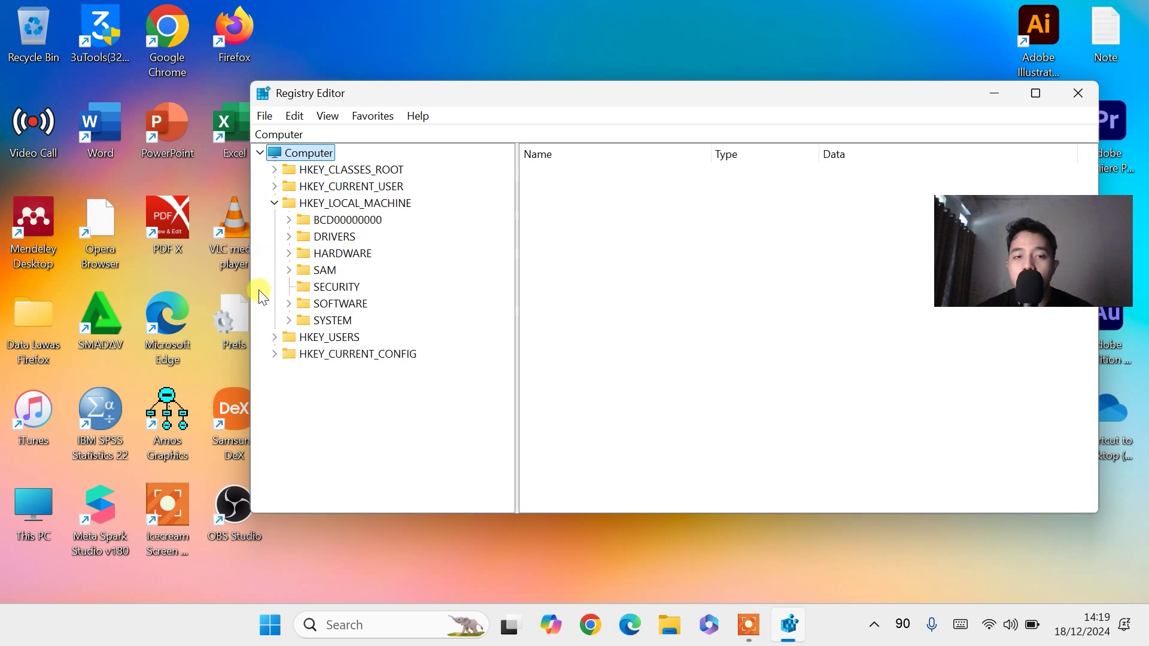
{"action": "left_click", "coordinate": [289, 304]}
{"action": "scroll", "coordinate": [365, 308], "scroll_direction": "down", "scroll_amount": 2}
{"action": "scroll", "coordinate": [364, 312], "scroll_direction": "down", "scroll_amount": 5}
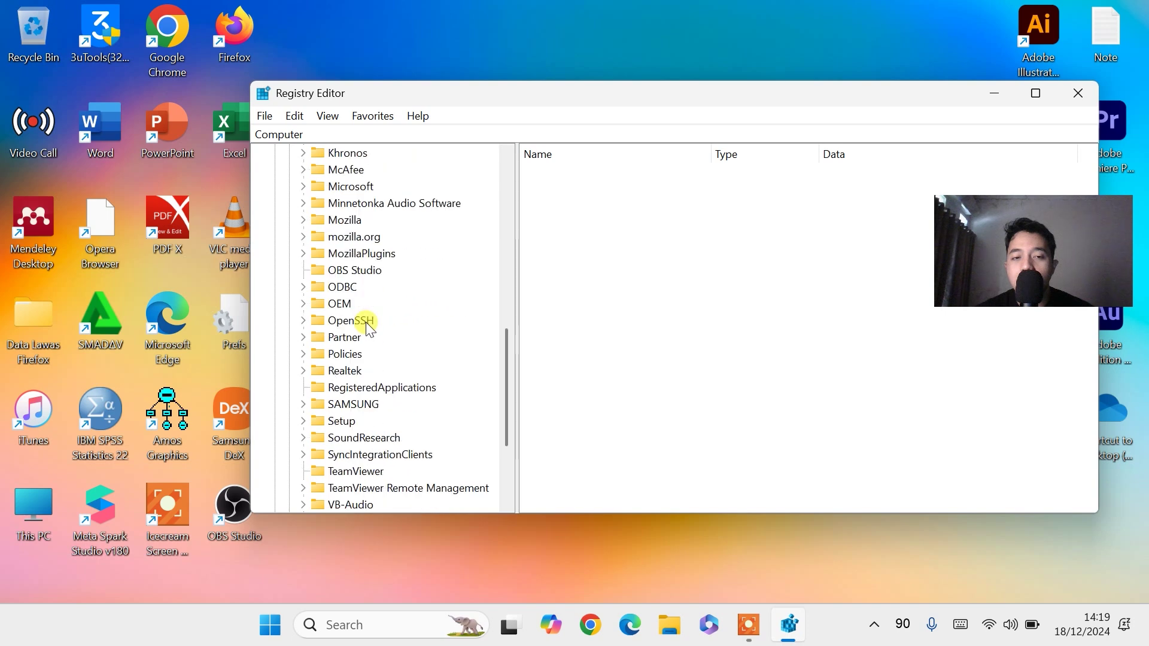
{"action": "scroll", "coordinate": [364, 320], "scroll_direction": "up", "scroll_amount": 2}
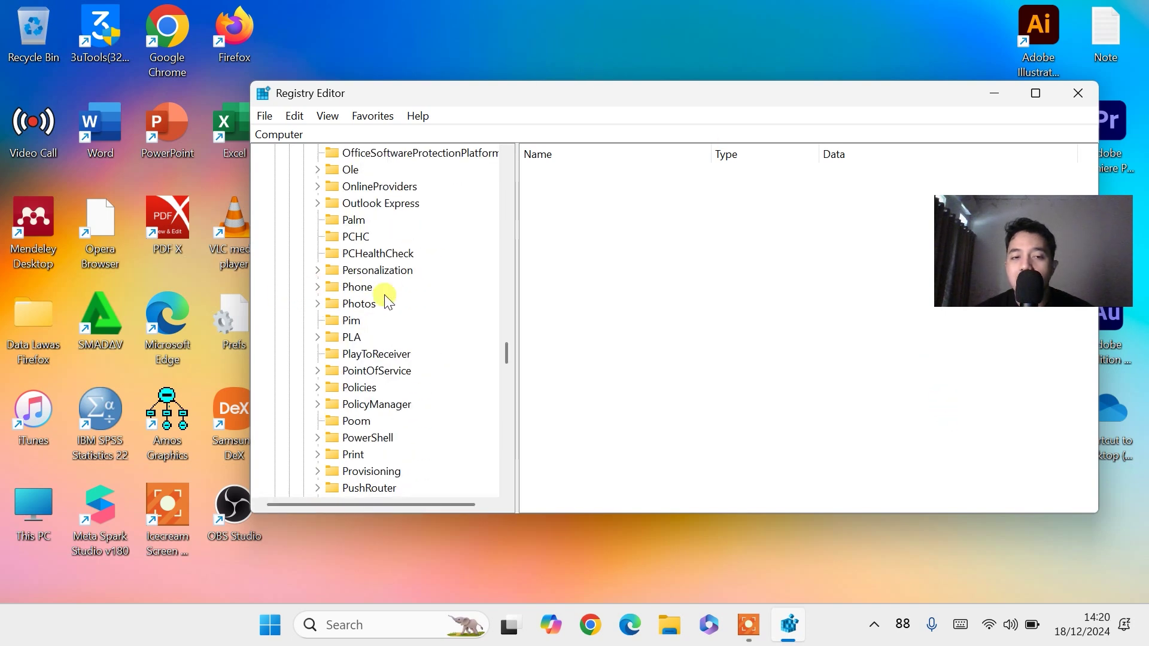
{"action": "left_click", "coordinate": [317, 405]}
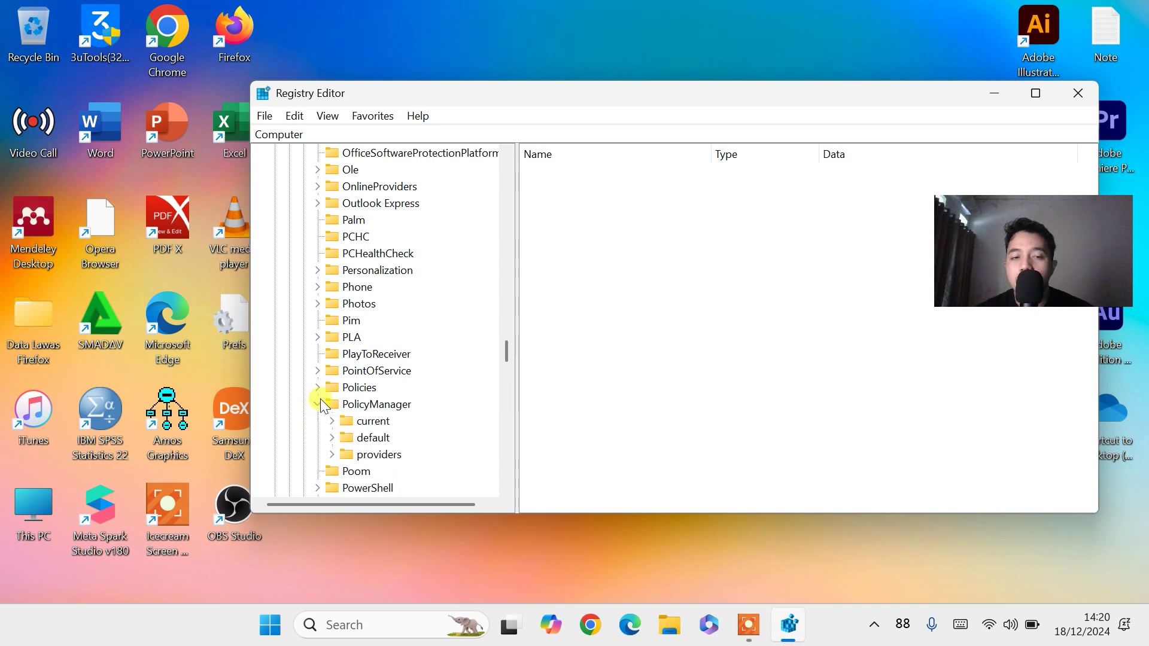
{"action": "left_click", "coordinate": [332, 436]}
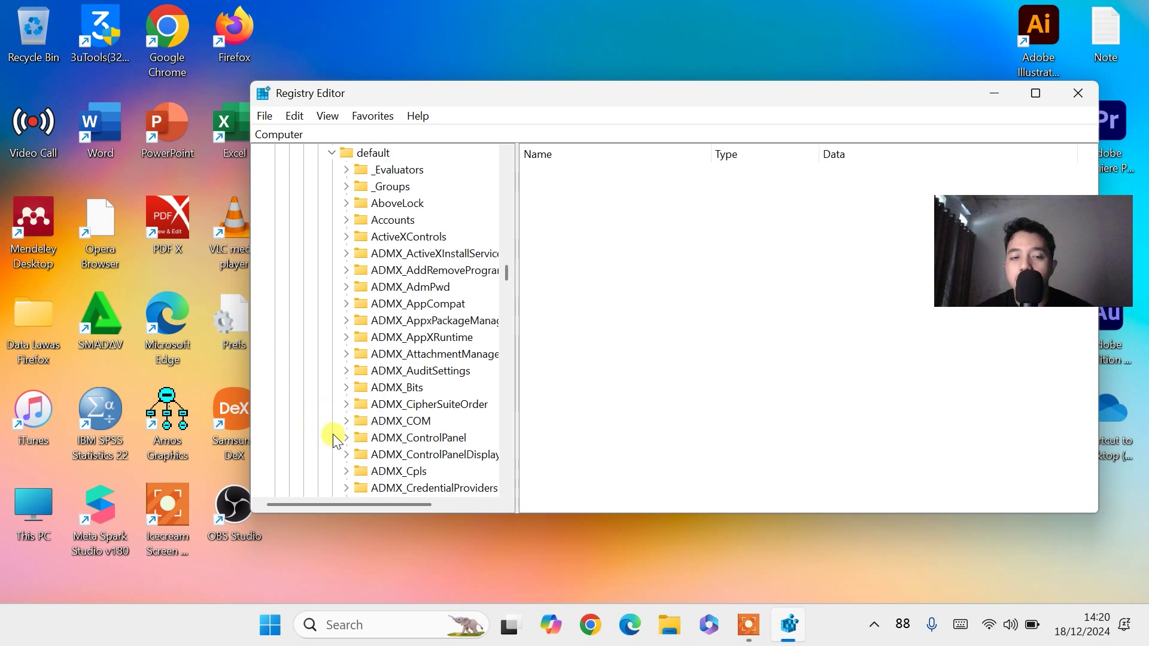
{"action": "scroll", "coordinate": [483, 359], "scroll_direction": "up", "scroll_amount": 1}
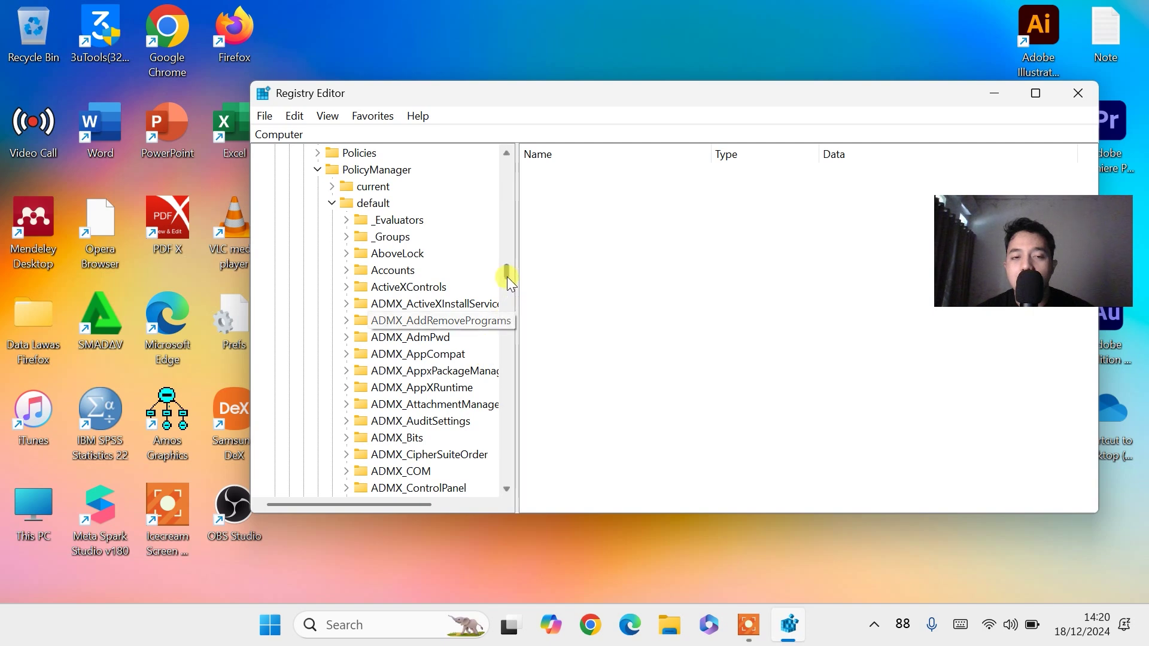
{"action": "scroll", "coordinate": [335, 224], "scroll_direction": "down", "scroll_amount": 20}
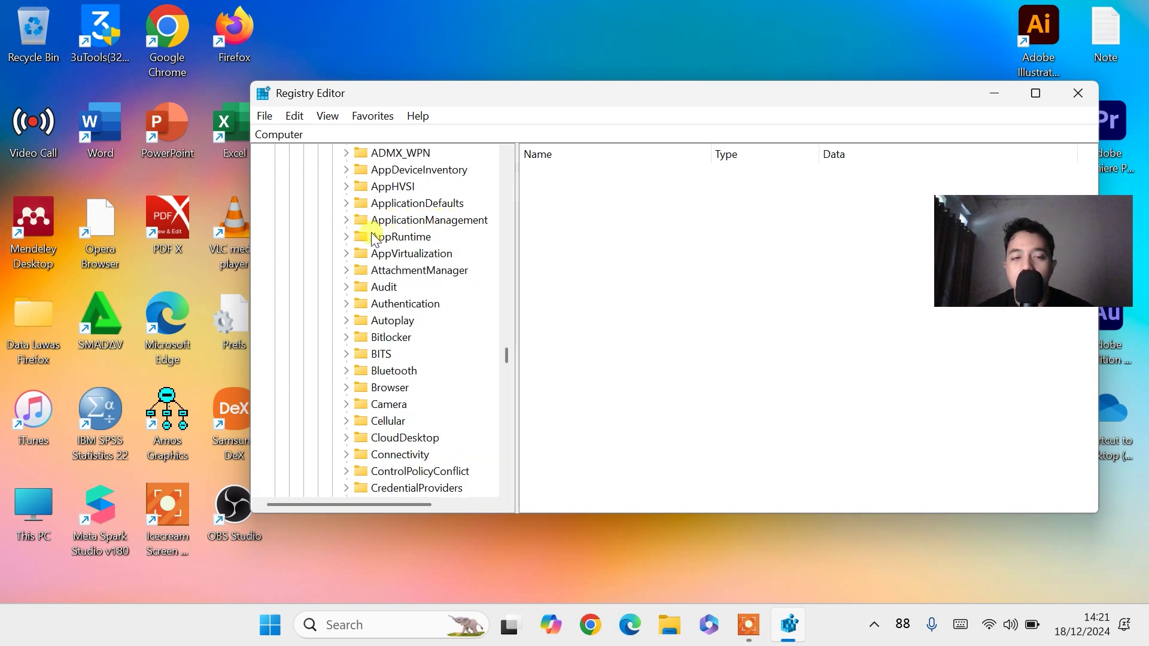
{"action": "left_click", "coordinate": [350, 220]}
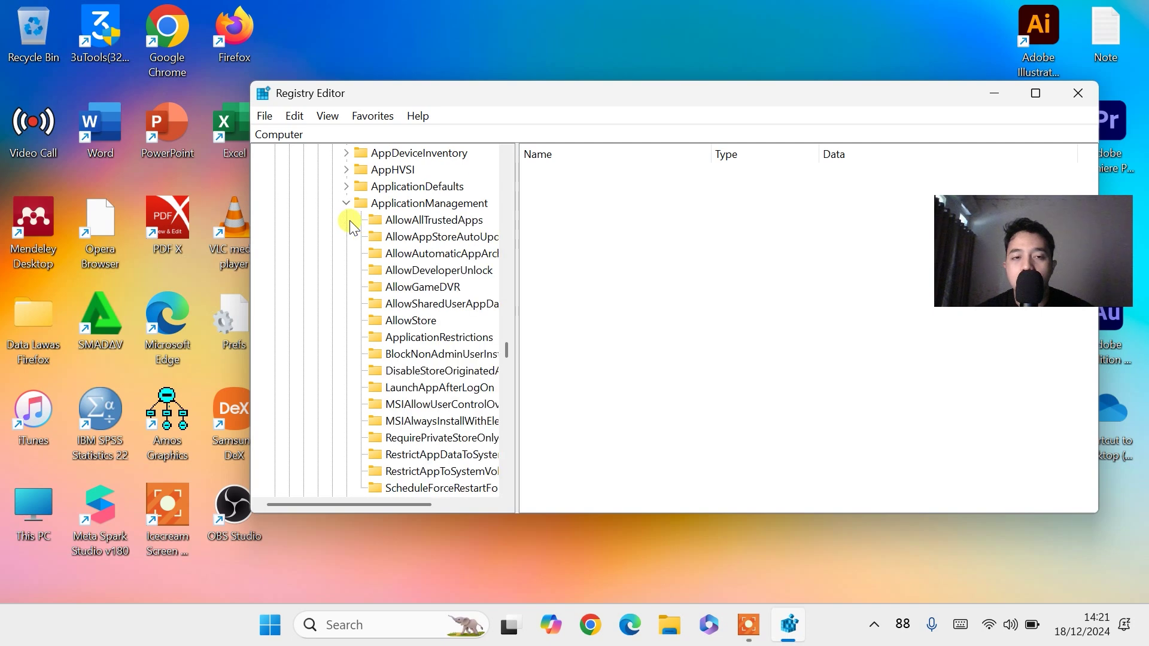
{"action": "left_click", "coordinate": [421, 290]}
- Set the data of the DWORD named value in the AllowGameDVR key to 0 and confirm it
{"action": "left_click", "coordinate": [552, 314]}
{"action": "right_click", "coordinate": [561, 311]}
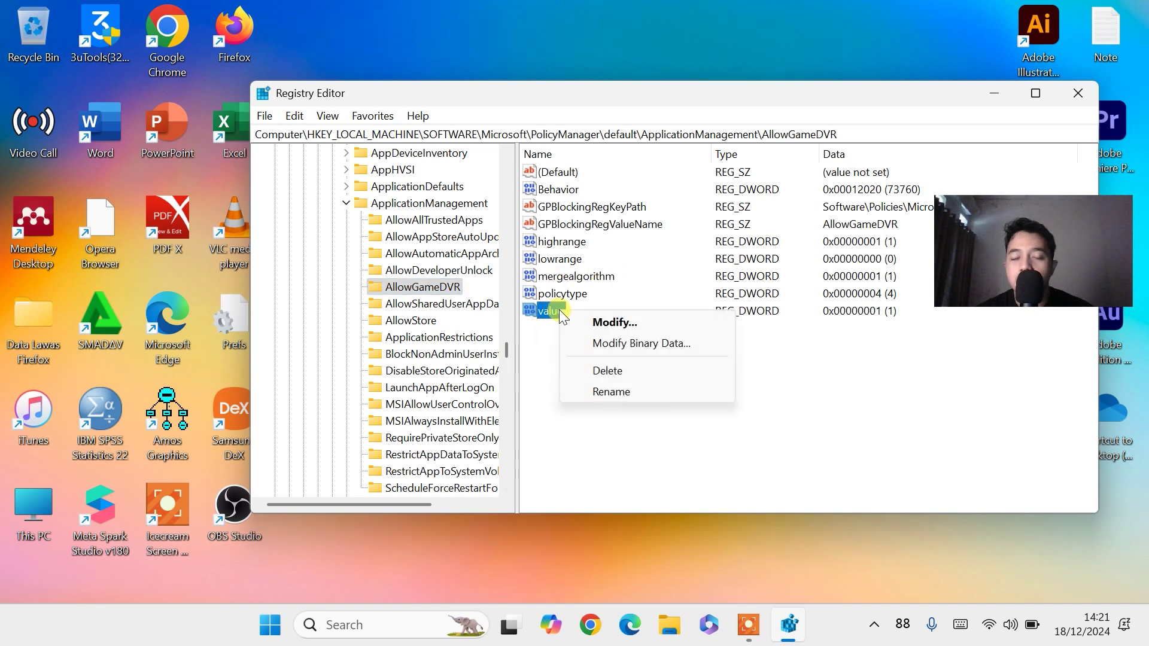
{"action": "left_click", "coordinate": [607, 323]}
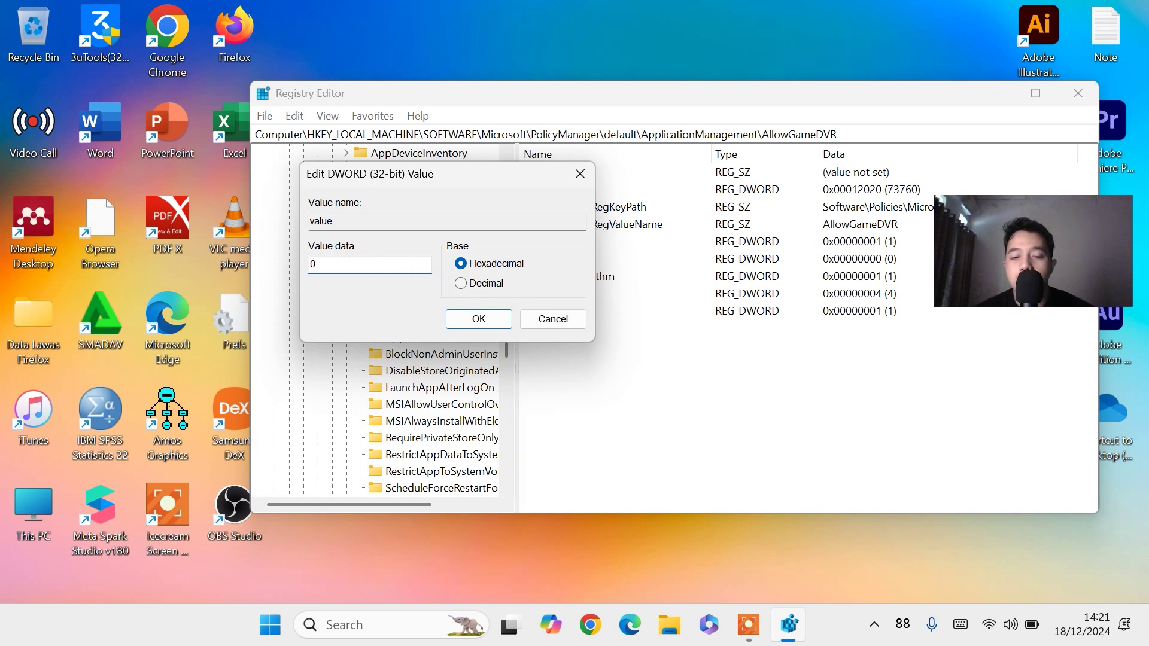
{"action": "type", "text": "0"}
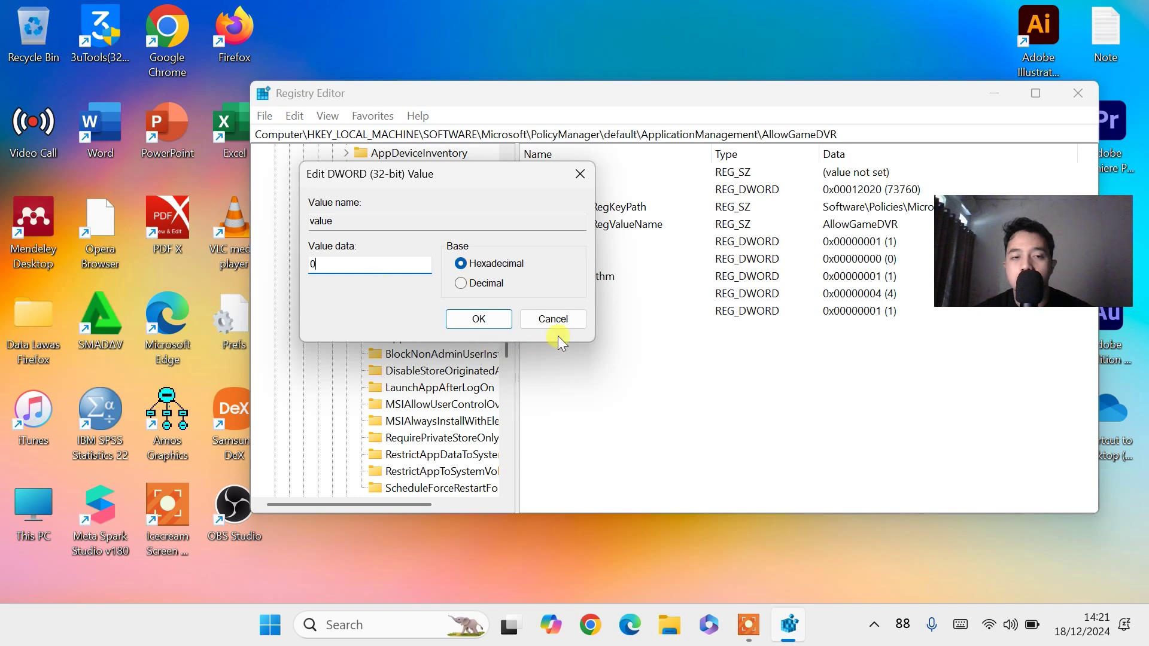
{"action": "left_click", "coordinate": [477, 319]}
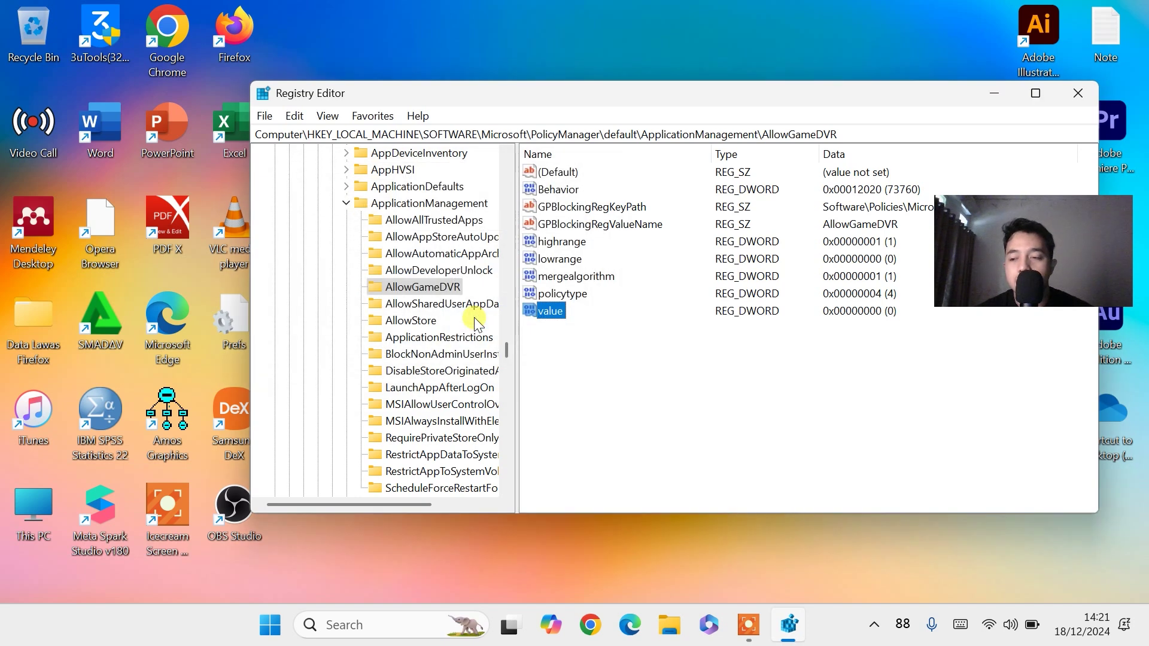
- Collapse the ApplicationManagement key and close Registry Editor
{"action": "key", "text": "Left"}
{"action": "key", "text": "Left"}
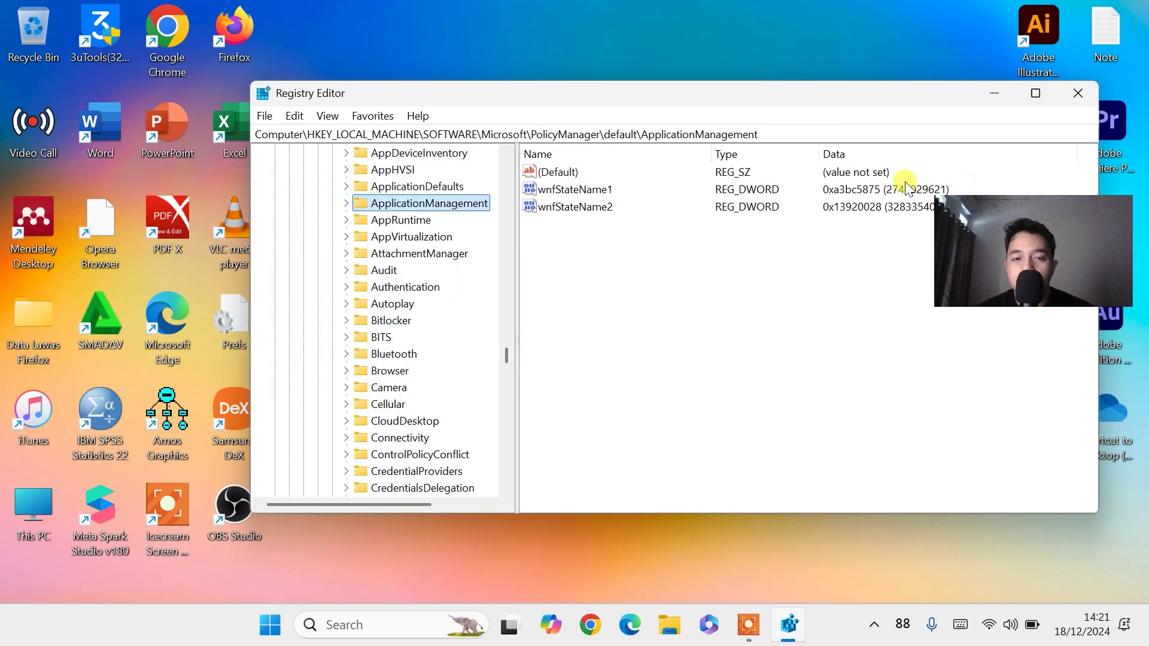
{"action": "left_click", "coordinate": [1075, 94]}
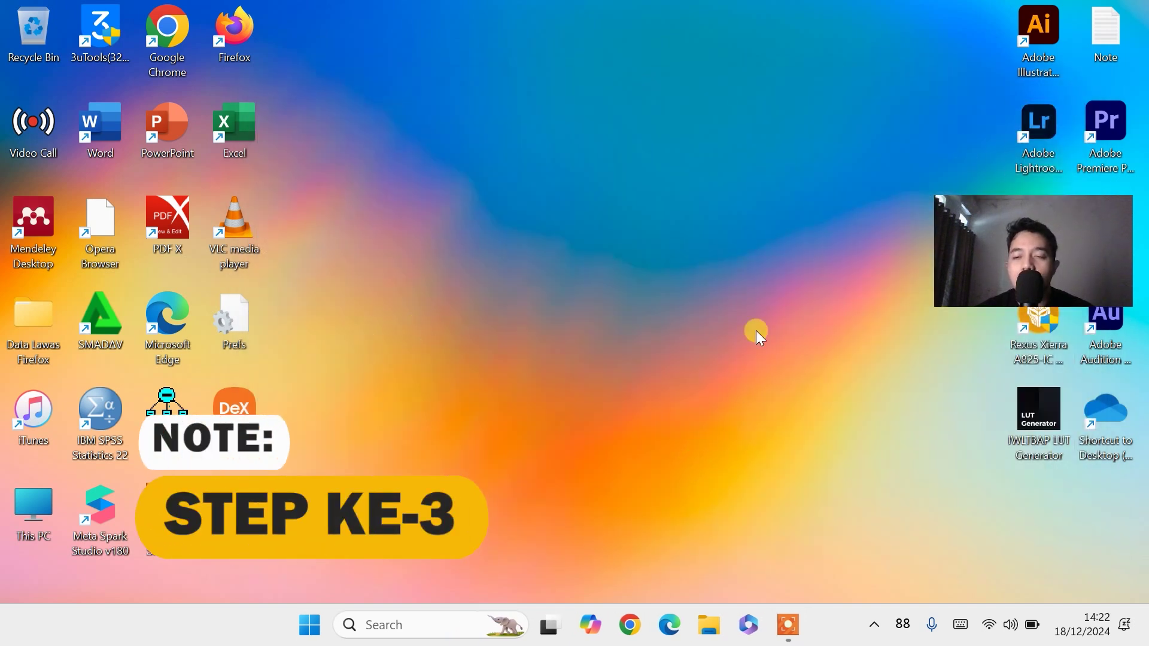
- Open File Explorer and bring up the properties of This PC
{"action": "left_click", "coordinate": [709, 628]}
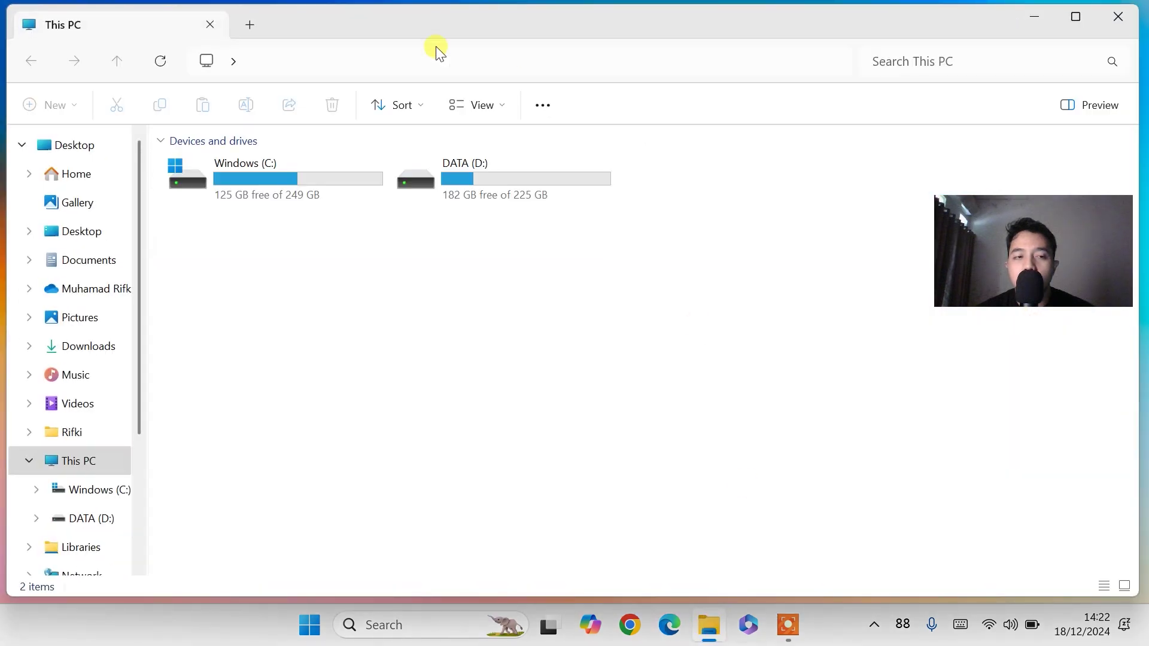
{"action": "left_click", "coordinate": [101, 464]}
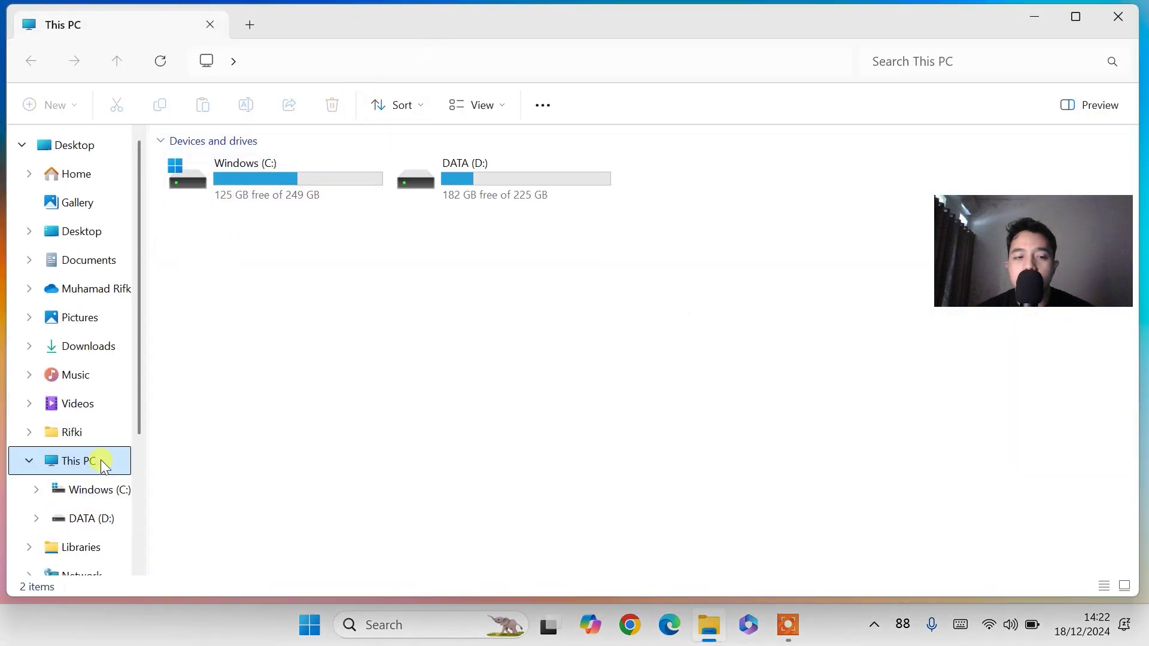
{"action": "right_click", "coordinate": [101, 465]}
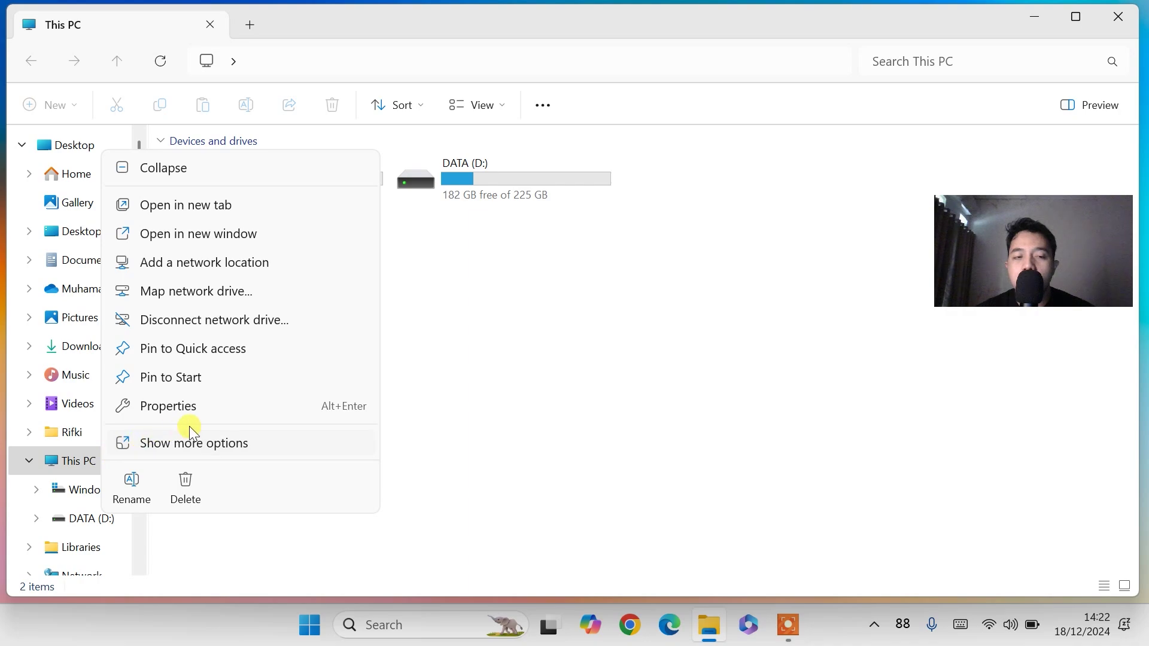
{"action": "left_click", "coordinate": [227, 407]}
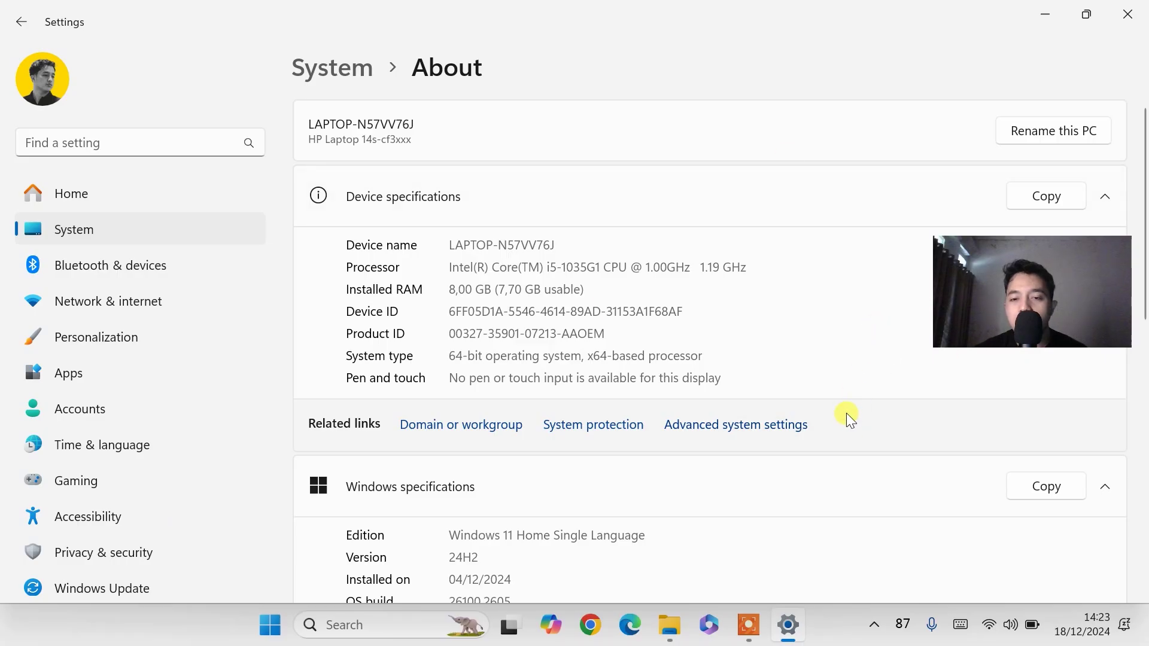
- Open the advanced system performance settings and confirm the visual effects with "Let Windows choose what's best for my computer"
{"action": "left_click", "coordinate": [771, 438]}
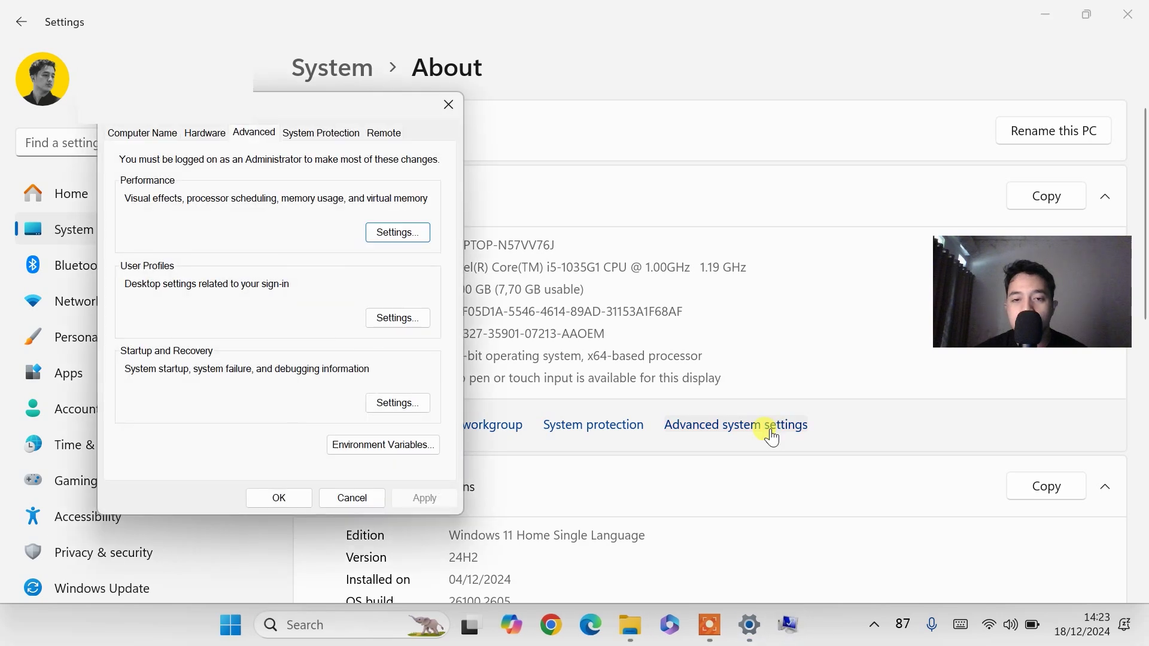
{"action": "left_click", "coordinate": [410, 235]}
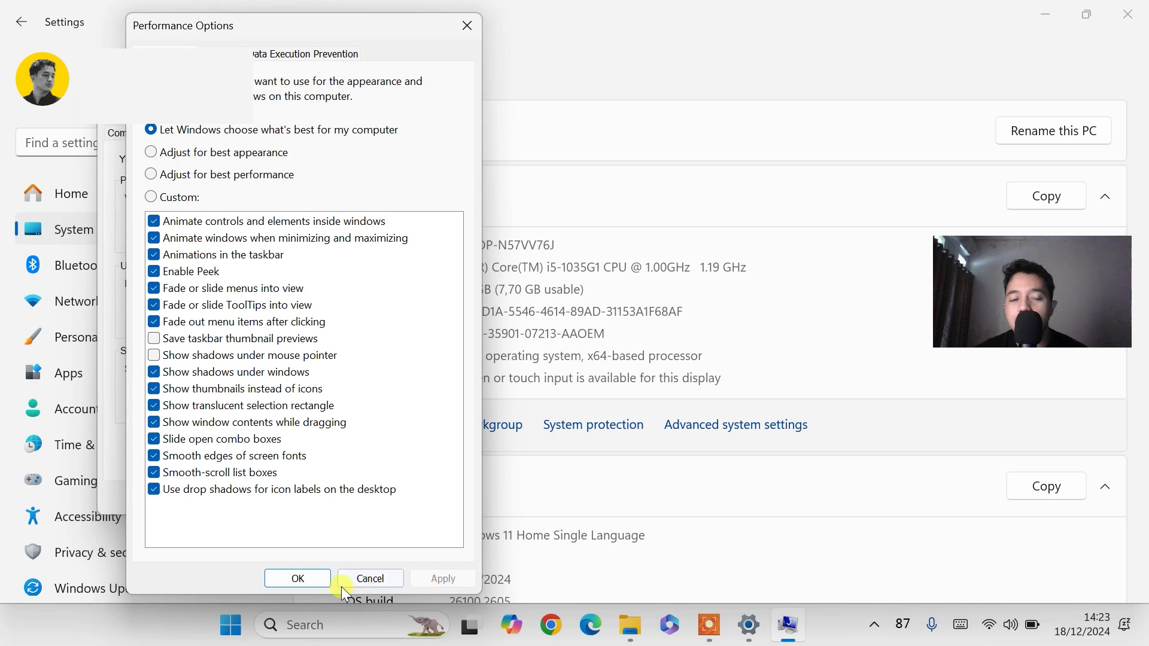
{"action": "left_click", "coordinate": [304, 580]}
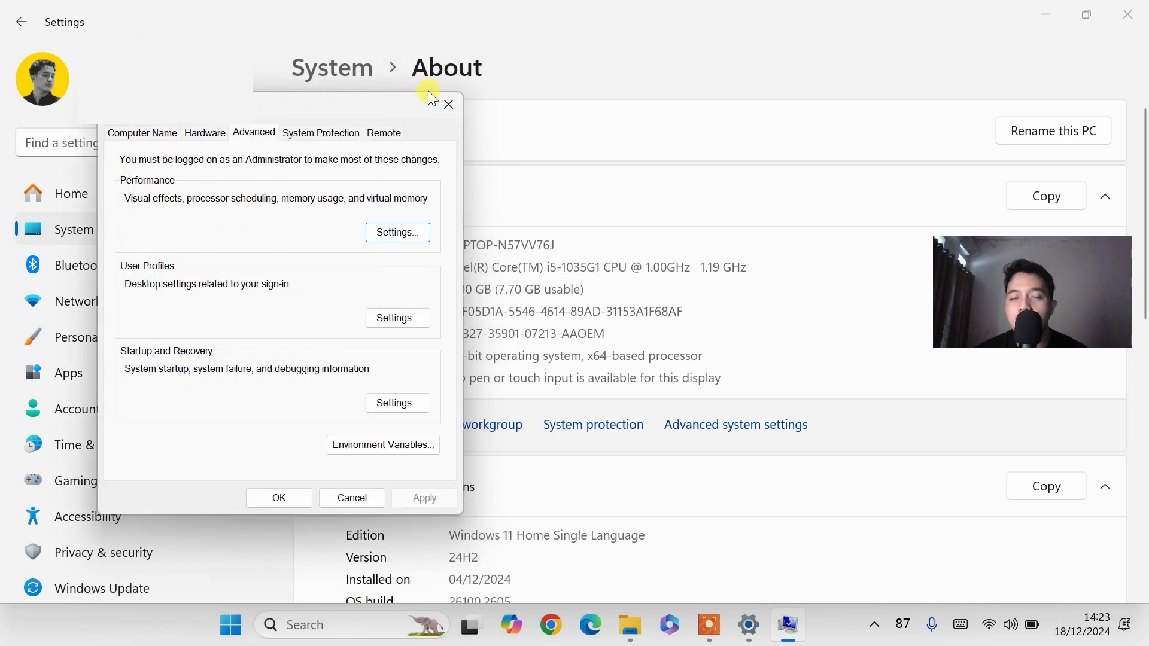
- Close the System Properties dialog, the Settings window and File Explorer
{"action": "left_click", "coordinate": [449, 106]}
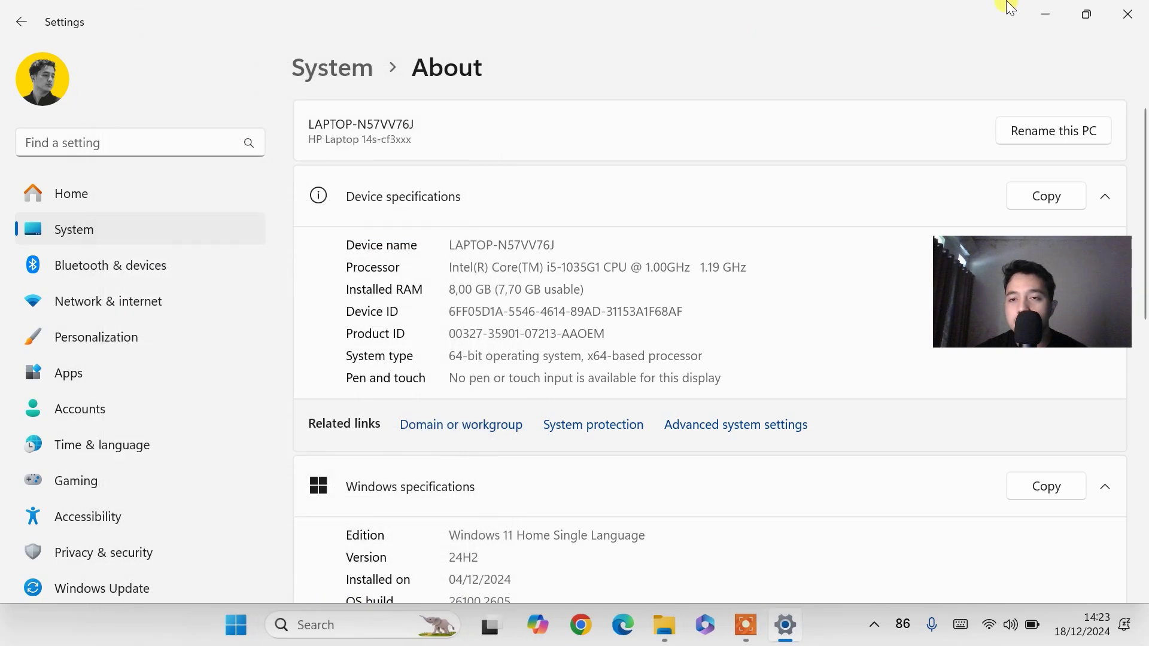
{"action": "left_click", "coordinate": [1127, 14]}
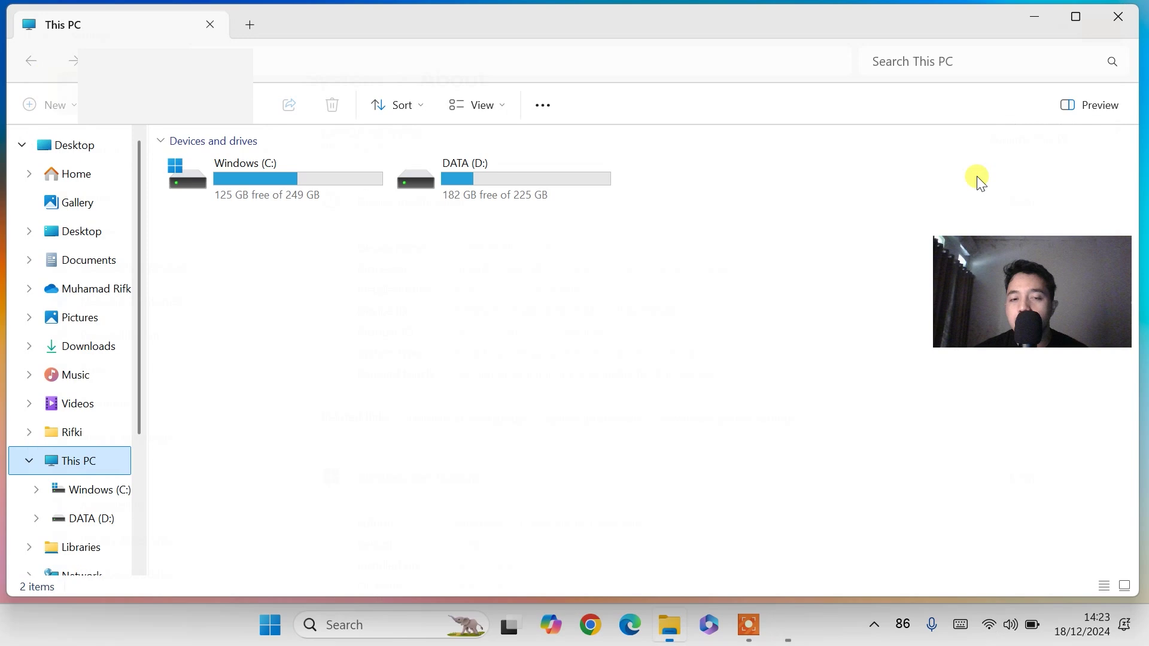
{"action": "left_click", "coordinate": [1118, 16]}
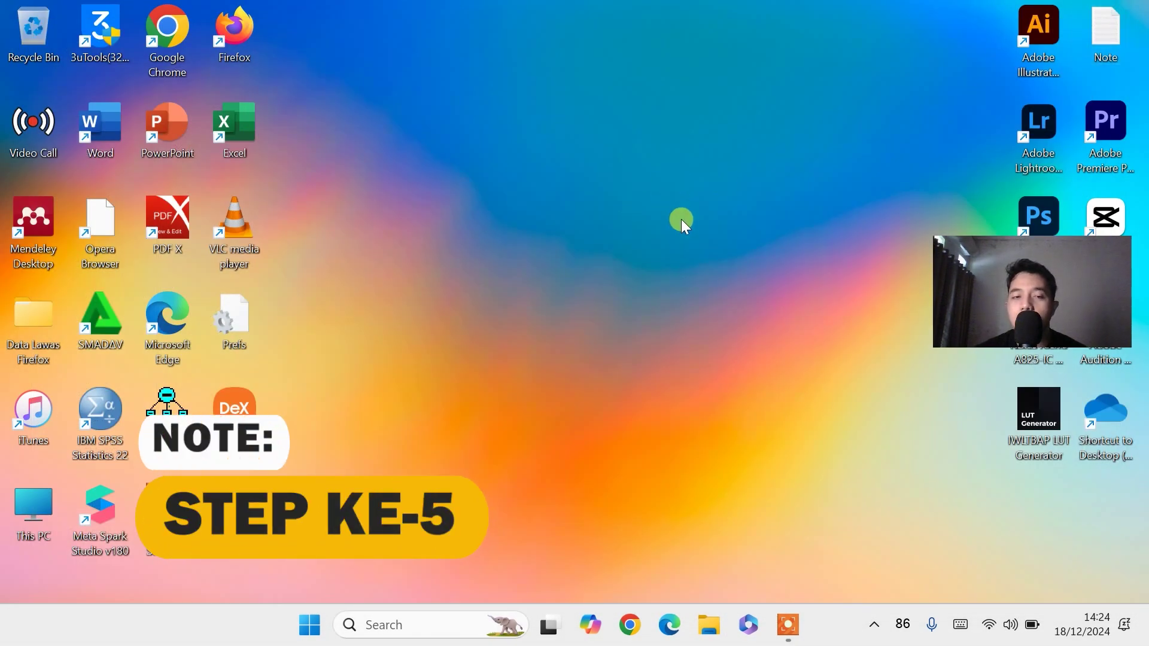
- Execute the msconfig command from the Run dialog to open System Configuration
{"action": "right_click", "coordinate": [307, 612]}
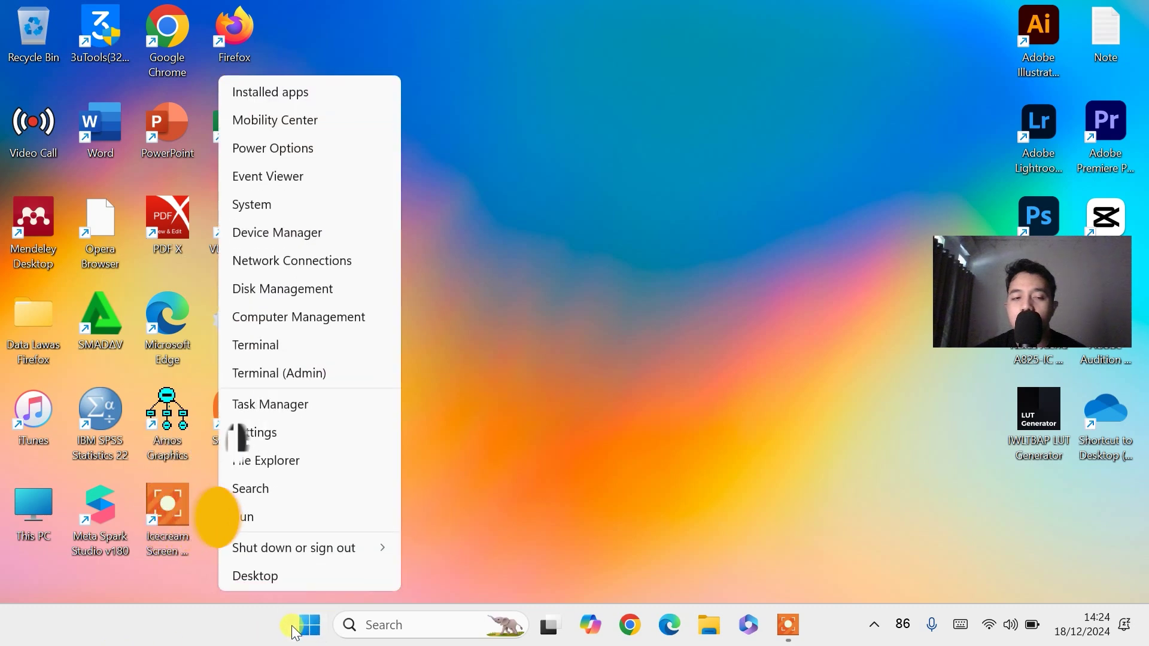
{"action": "left_click", "coordinate": [271, 514]}
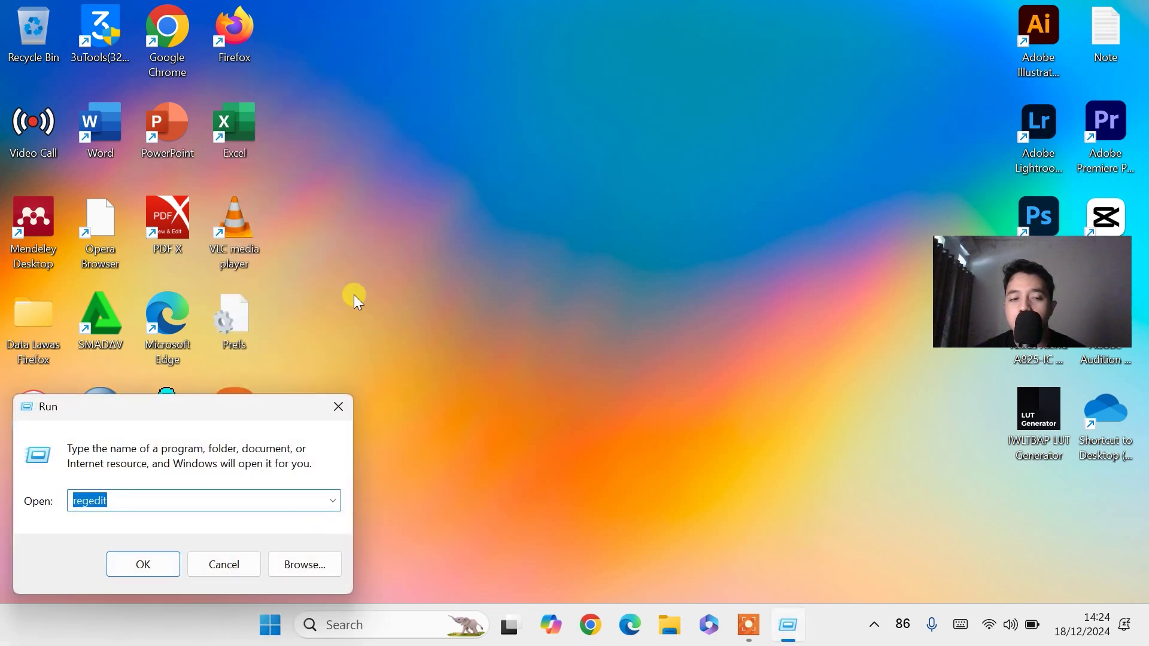
{"action": "type", "text": "m"}
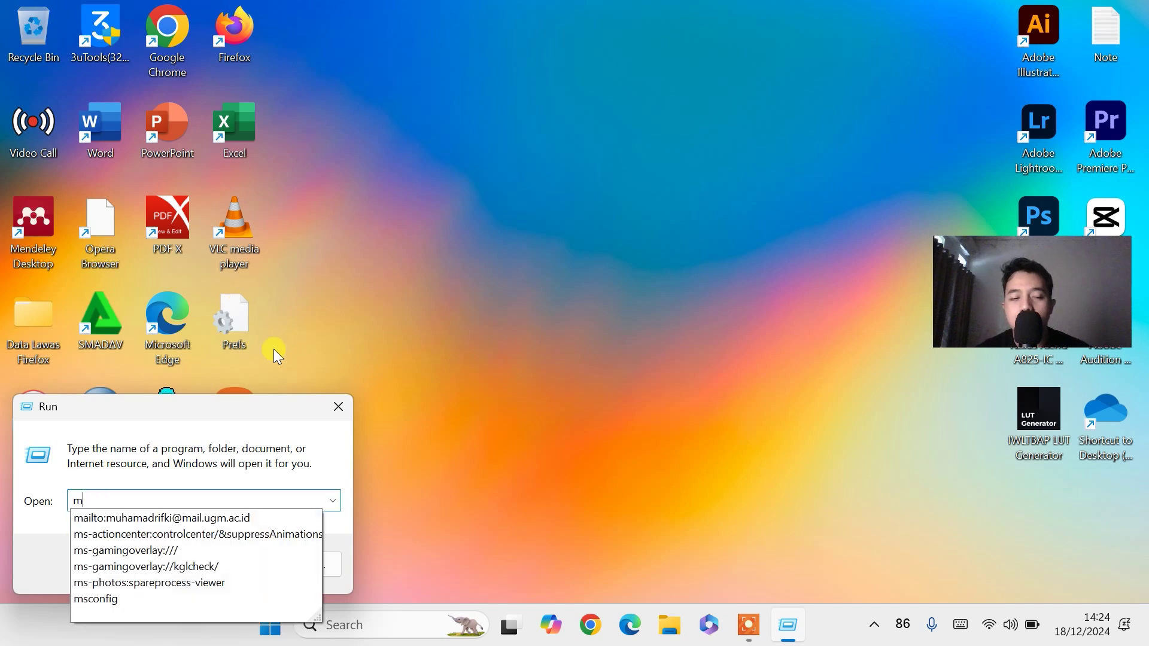
{"action": "type", "text": "sconfig"}
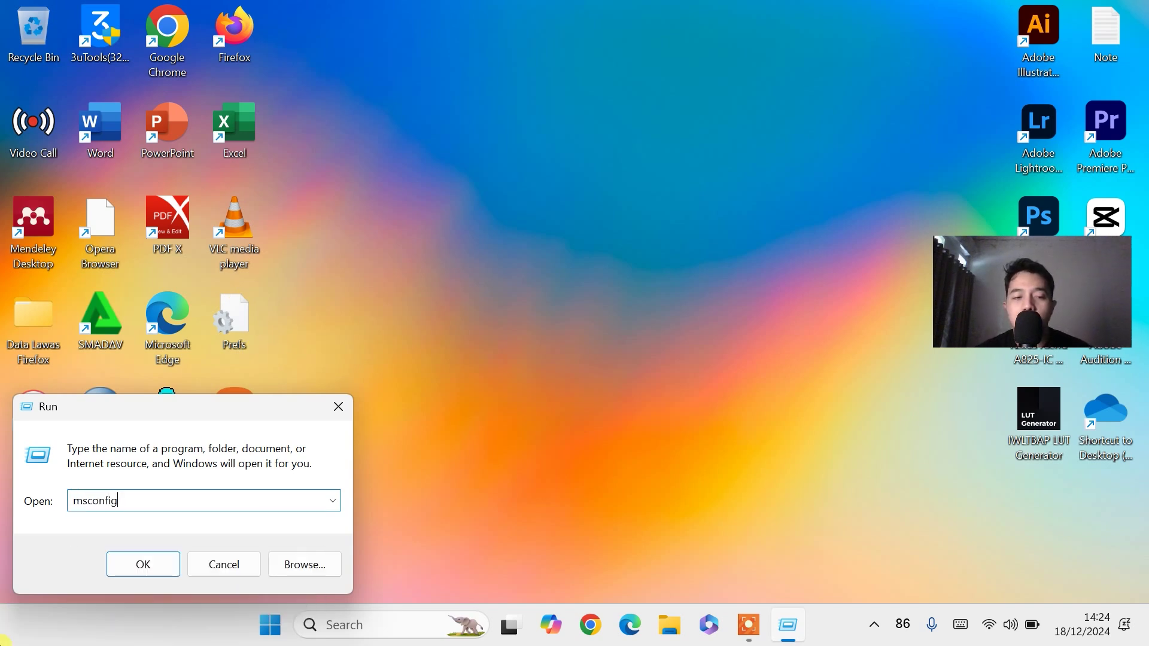
{"action": "left_click", "coordinate": [161, 567]}
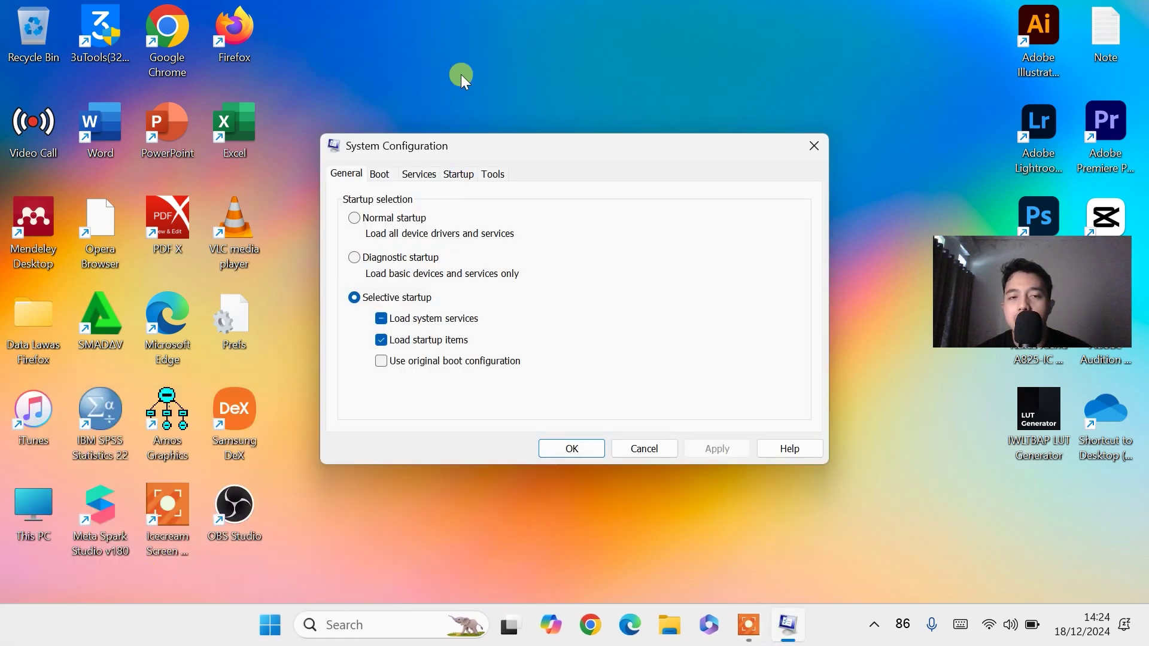
- Examine the list of Windows services and their running status in System Configuration
{"action": "left_click", "coordinate": [425, 173]}
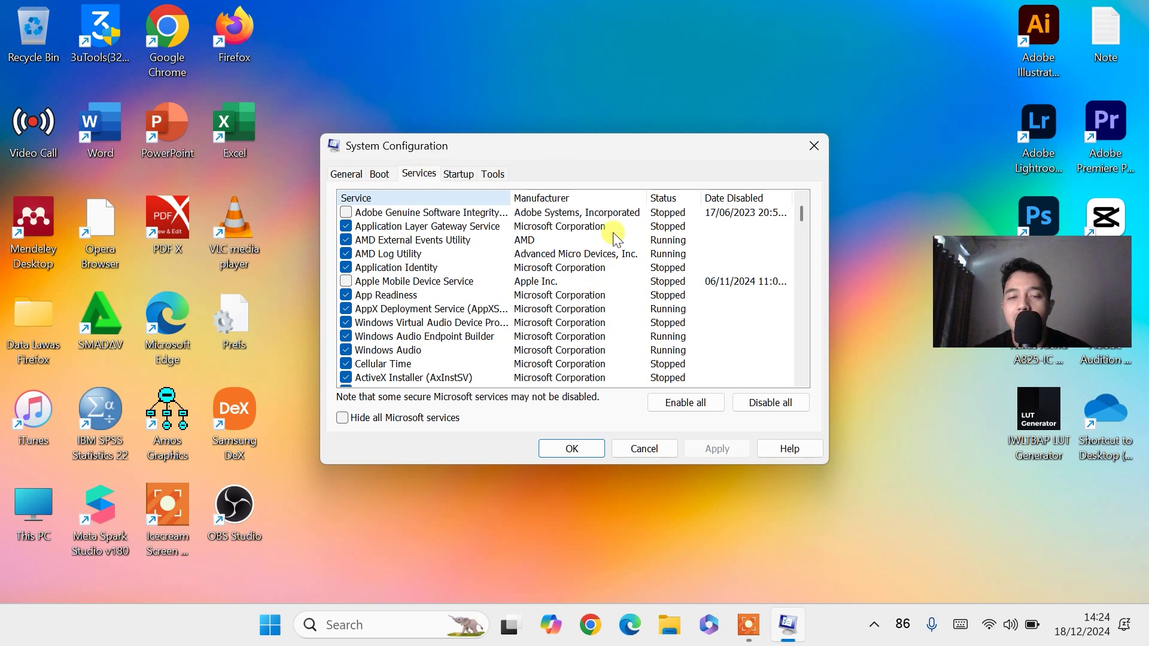
{"action": "scroll", "coordinate": [616, 240], "scroll_direction": "down", "scroll_amount": 15}
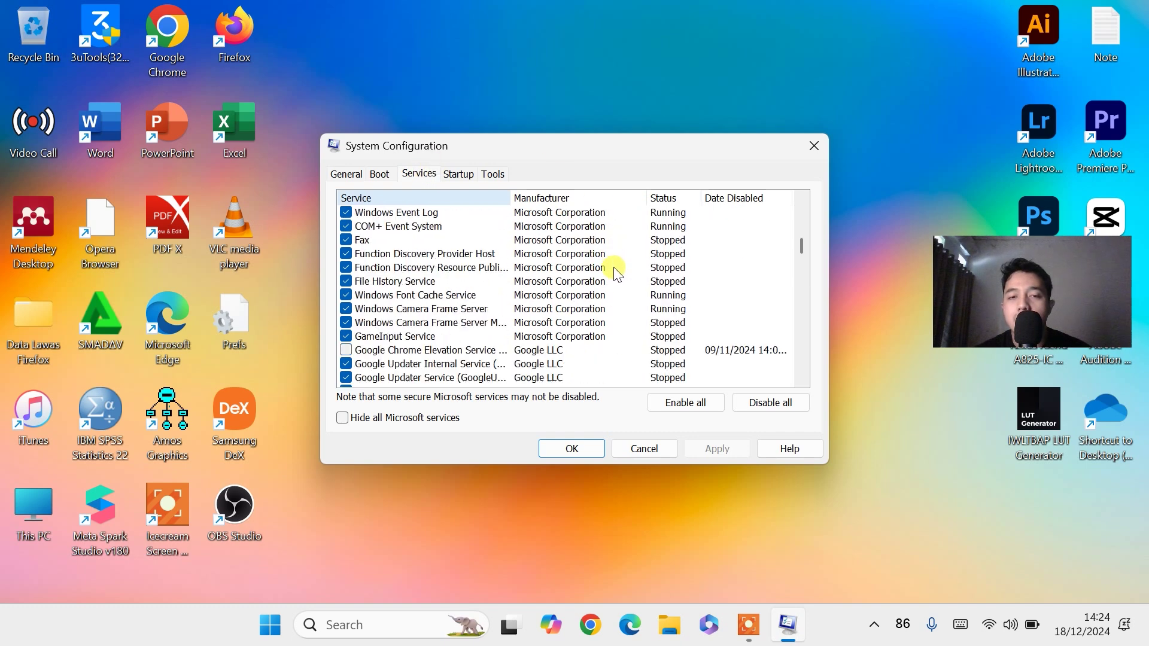
{"action": "scroll", "coordinate": [619, 275], "scroll_direction": "down", "scroll_amount": 10}
{"action": "scroll", "coordinate": [628, 281], "scroll_direction": "up", "scroll_amount": 7}
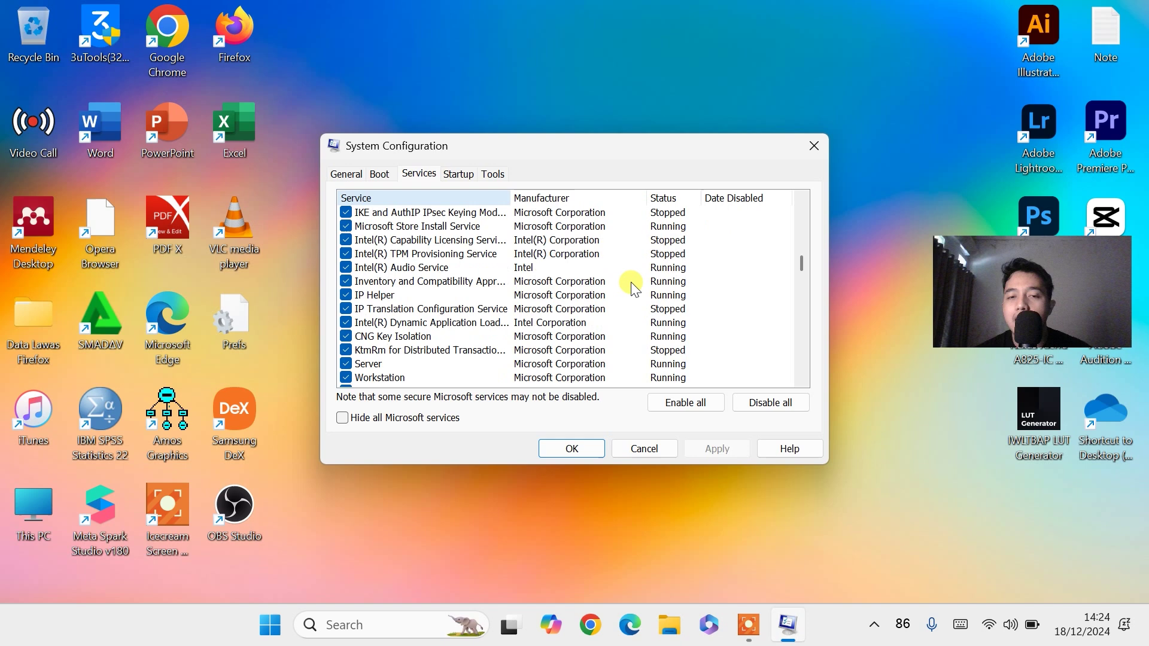
{"action": "scroll", "coordinate": [634, 289], "scroll_direction": "up", "scroll_amount": 4}
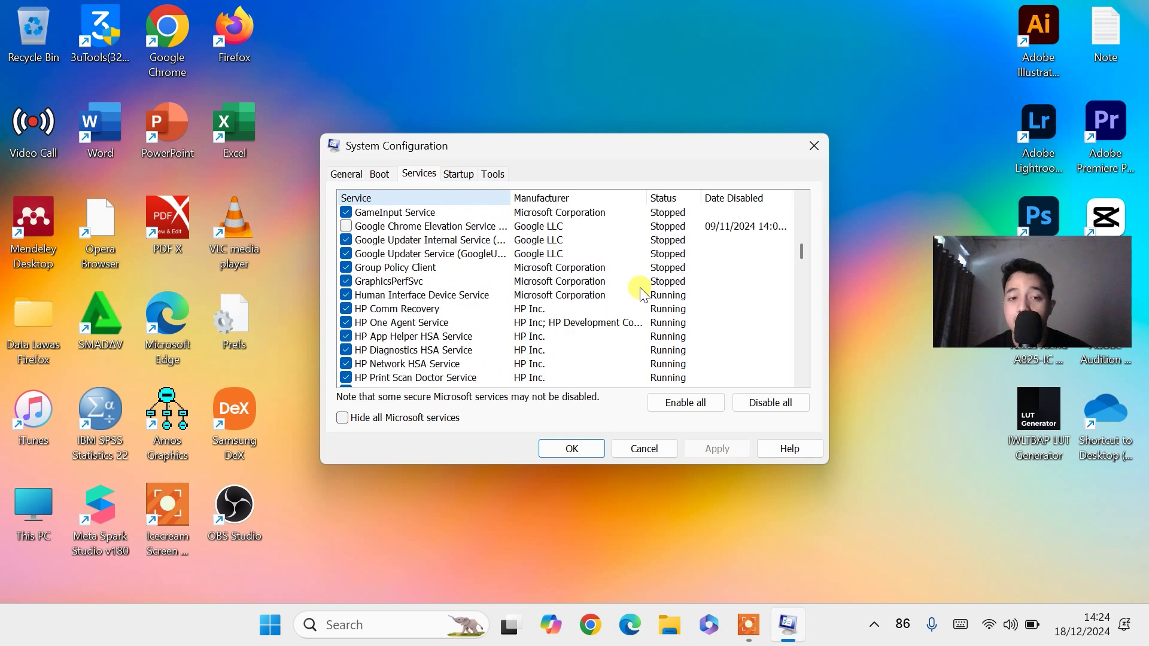
{"action": "scroll", "coordinate": [642, 294], "scroll_direction": "up", "scroll_amount": 5}
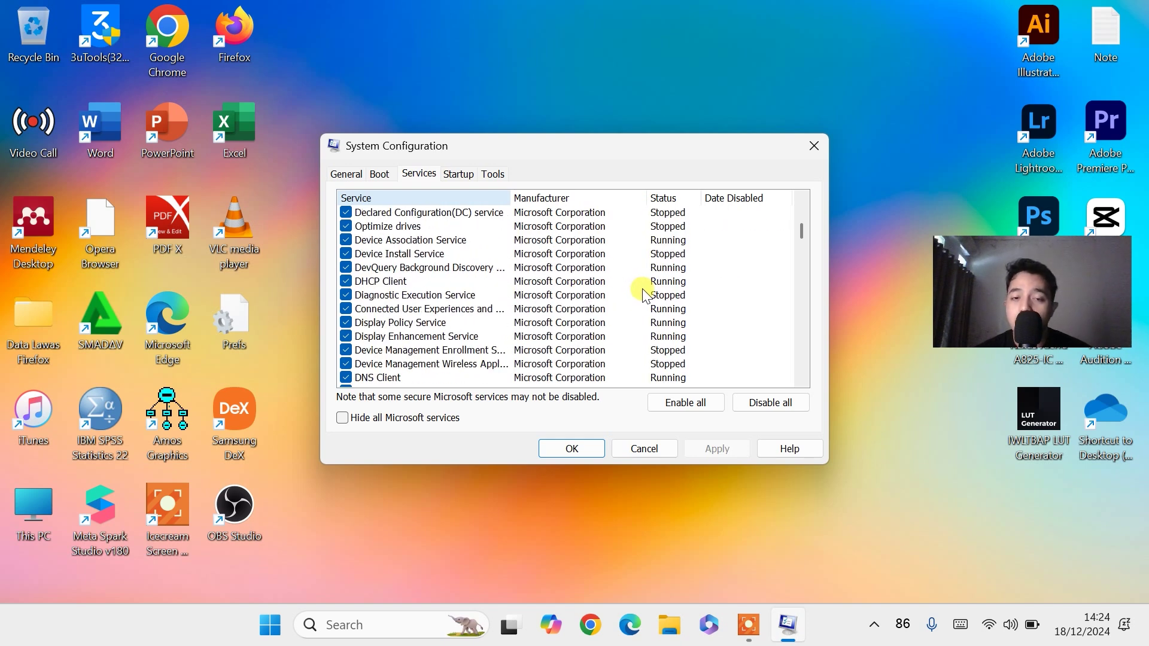
{"action": "scroll", "coordinate": [646, 293], "scroll_direction": "up", "scroll_amount": 5}
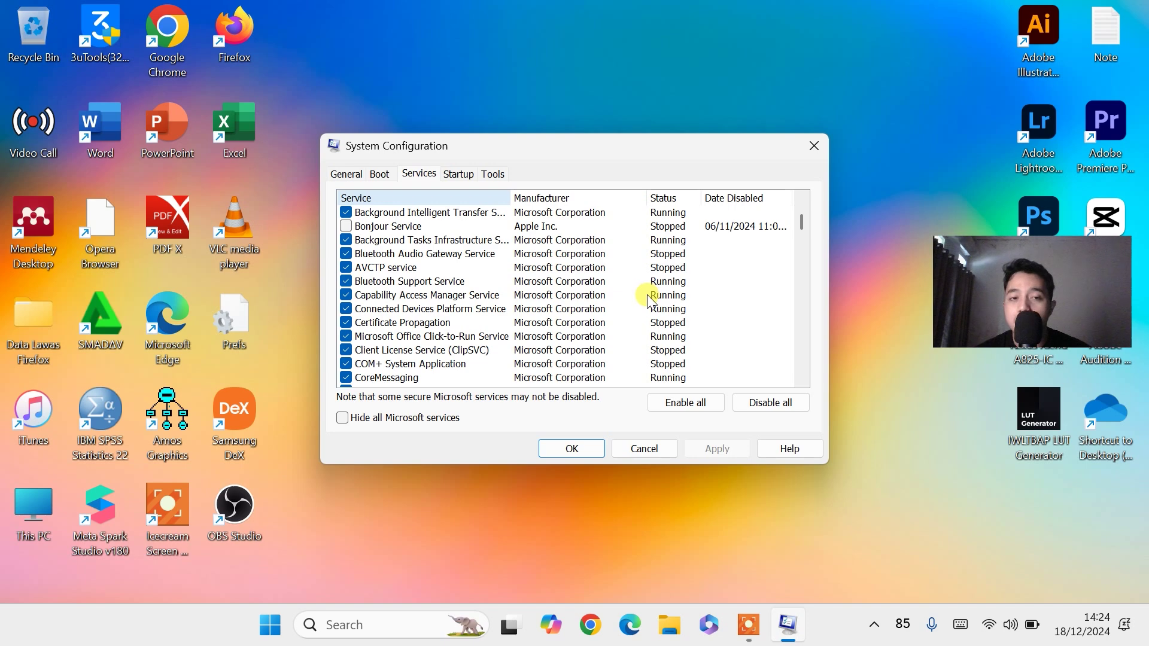
{"action": "scroll", "coordinate": [649, 293], "scroll_direction": "up", "scroll_amount": 5}
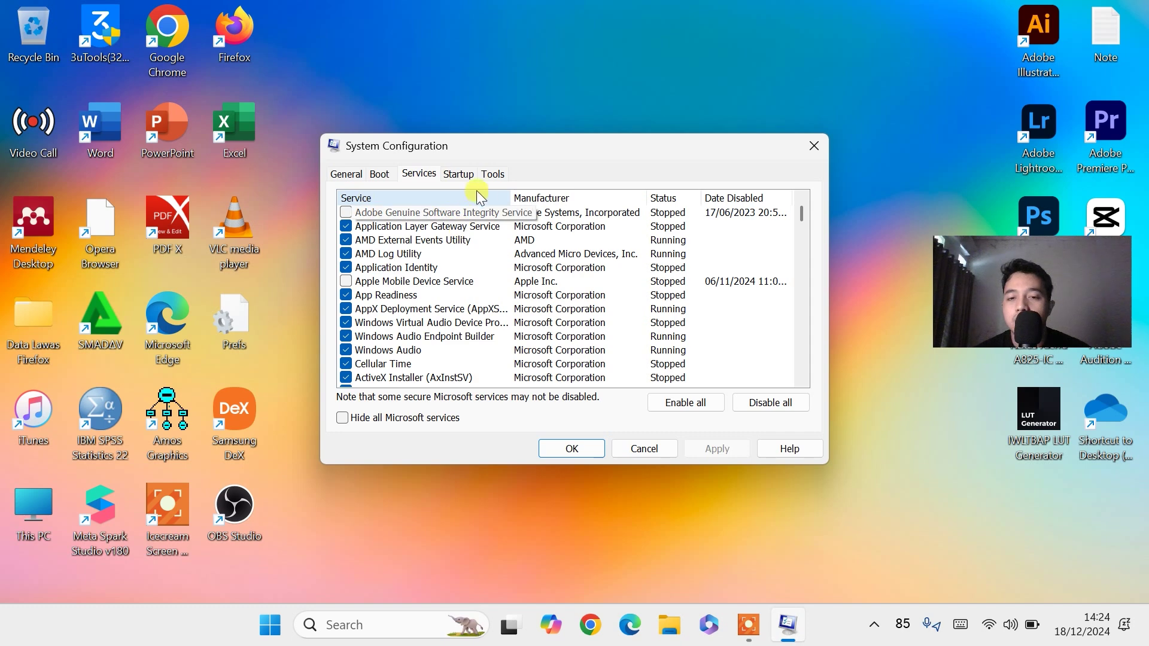
- Enable the Adobe Genuine Software Integrity Service, disable it again, and apply the services configuration
{"action": "left_click", "coordinate": [347, 213]}
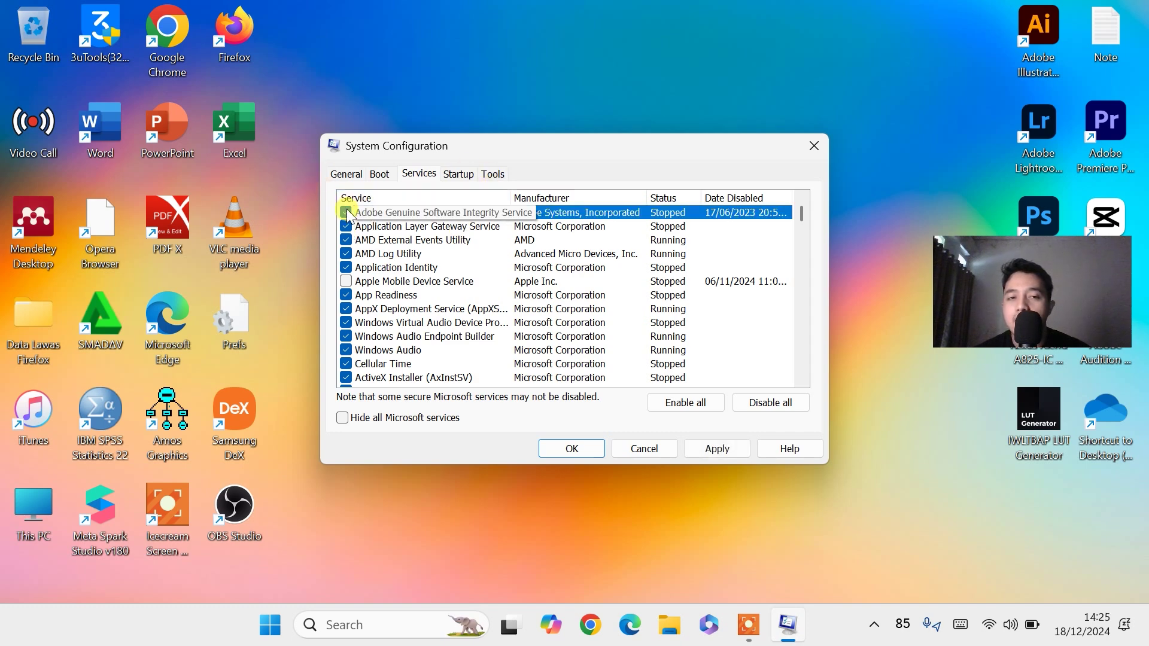
{"action": "left_click", "coordinate": [347, 213]}
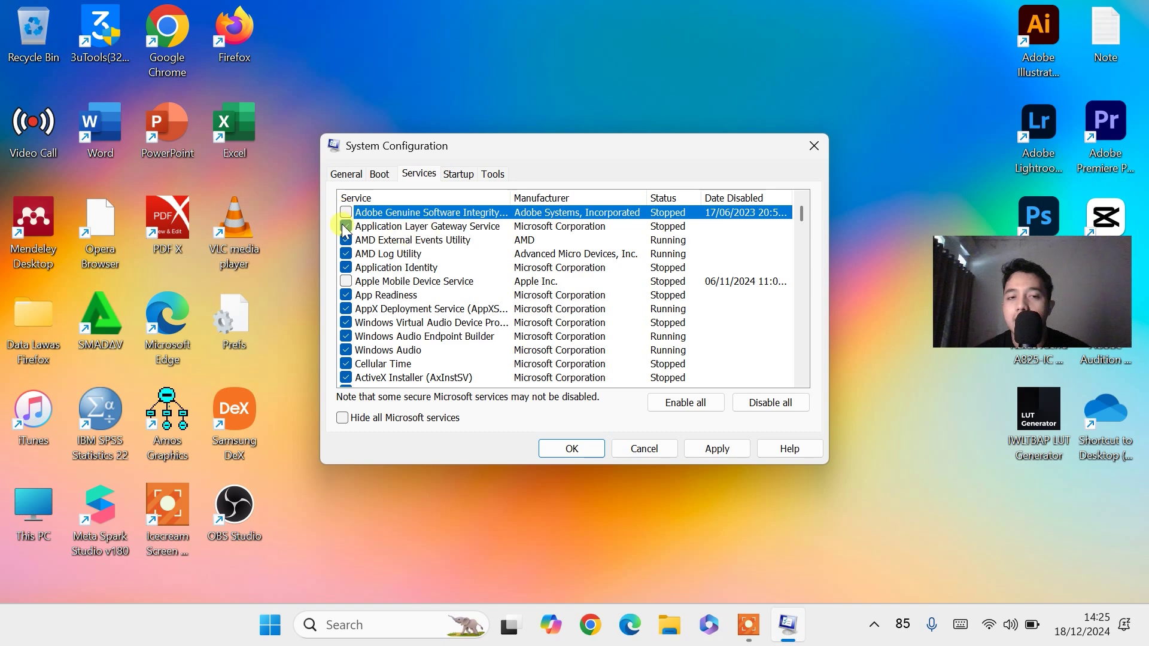
{"action": "left_click", "coordinate": [725, 455]}
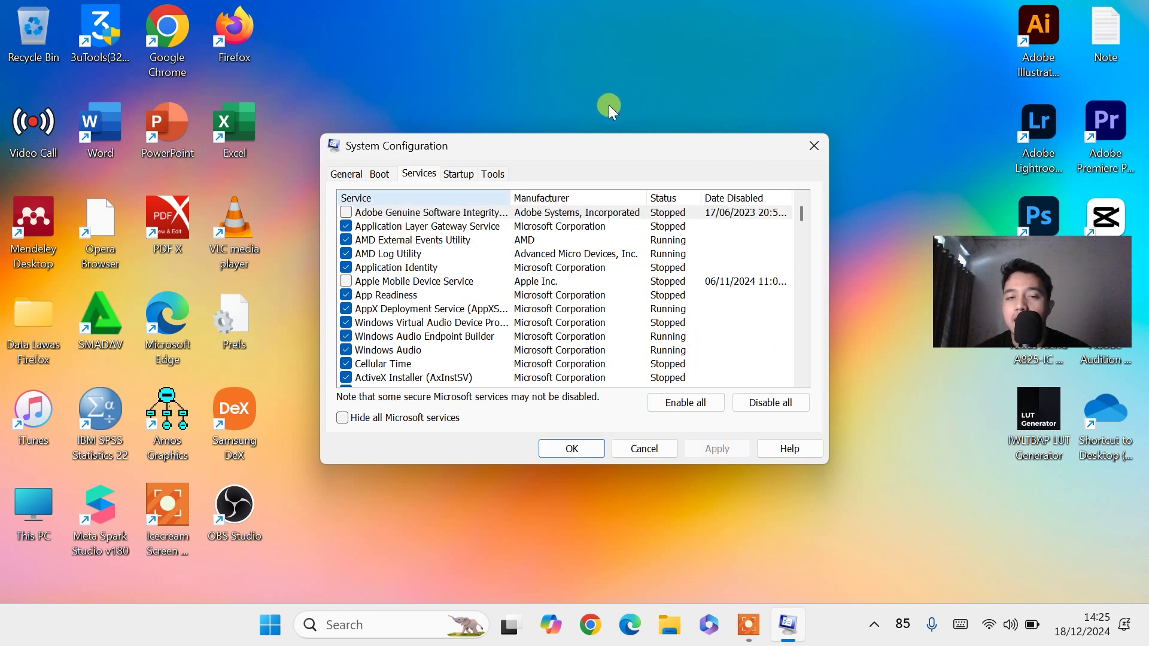
- Open Task Manager's startup apps from System Configuration and disable the SMΔRTP startup app
{"action": "left_click", "coordinate": [462, 177]}
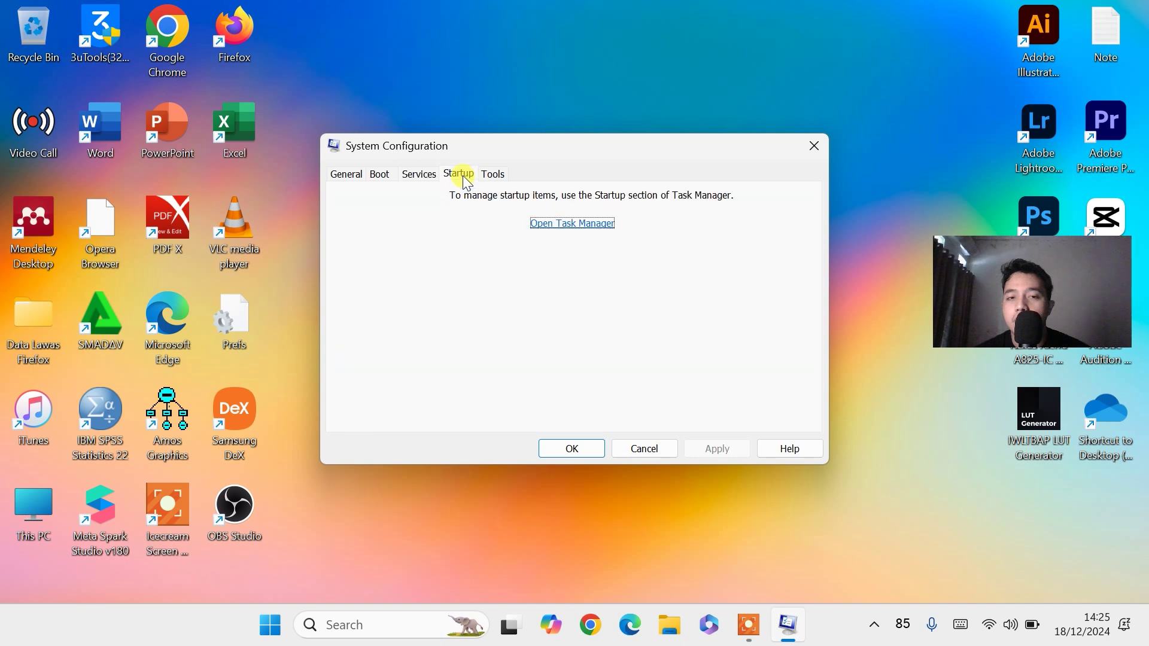
{"action": "left_click", "coordinate": [603, 225]}
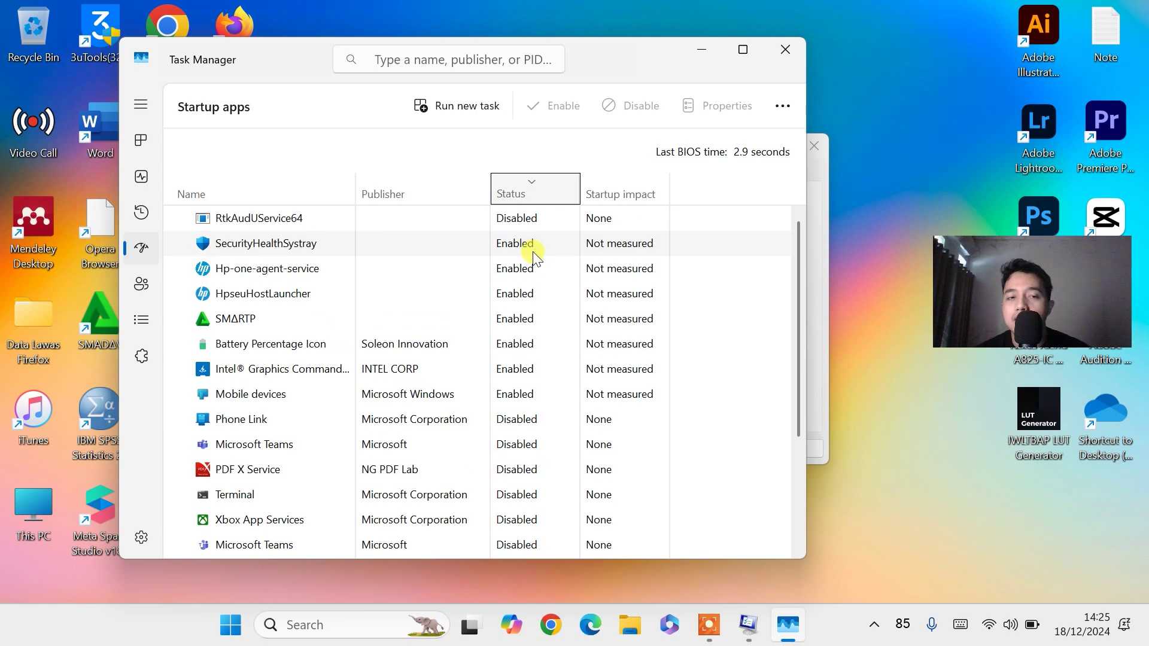
{"action": "scroll", "coordinate": [533, 259], "scroll_direction": "down", "scroll_amount": 1}
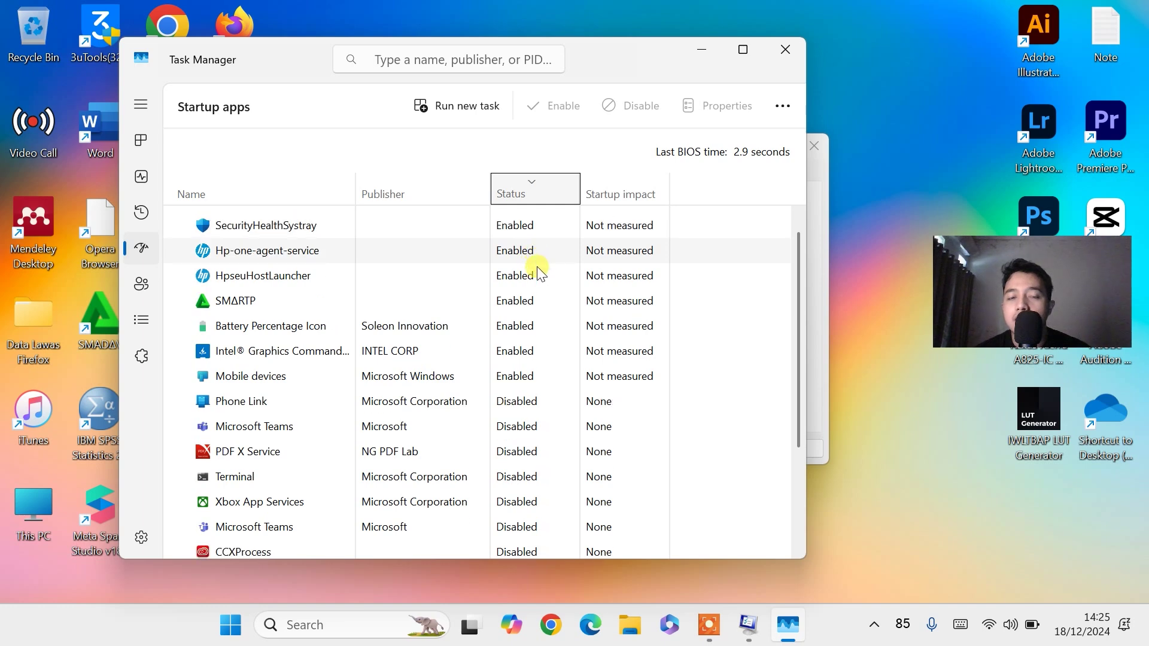
{"action": "right_click", "coordinate": [251, 299]}
{"action": "left_click", "coordinate": [292, 311]}
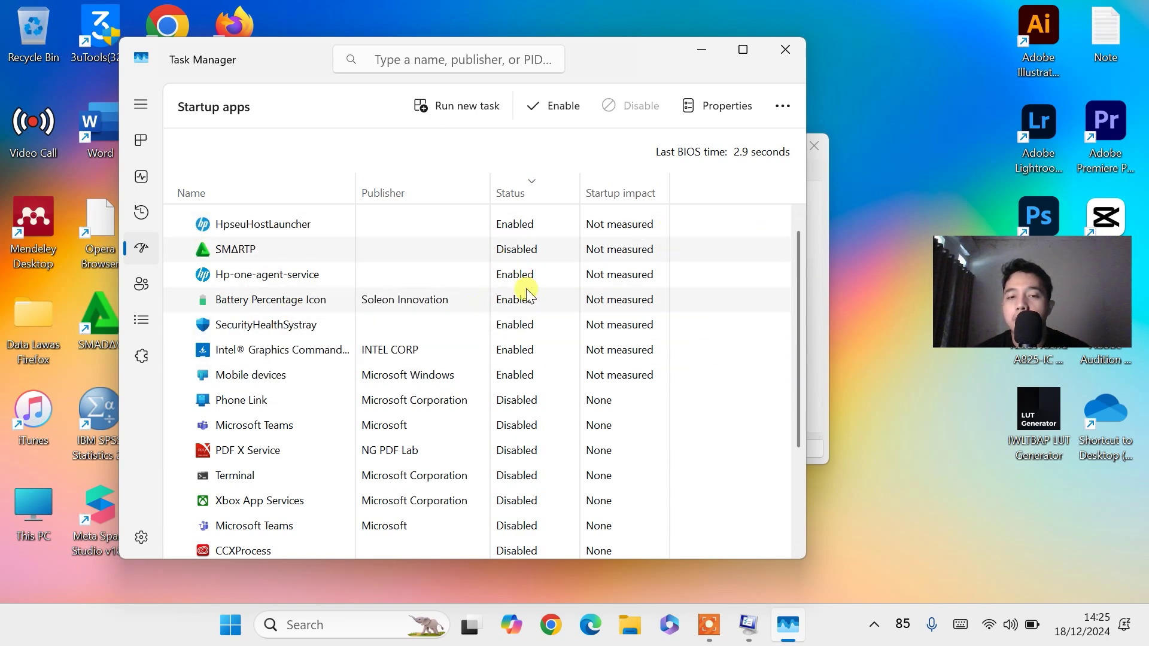
- Look over the remaining startup apps, close Task Manager and confirm System Configuration
{"action": "scroll", "coordinate": [472, 320], "scroll_direction": "down", "scroll_amount": 3}
{"action": "scroll", "coordinate": [479, 335], "scroll_direction": "up", "scroll_amount": 4}
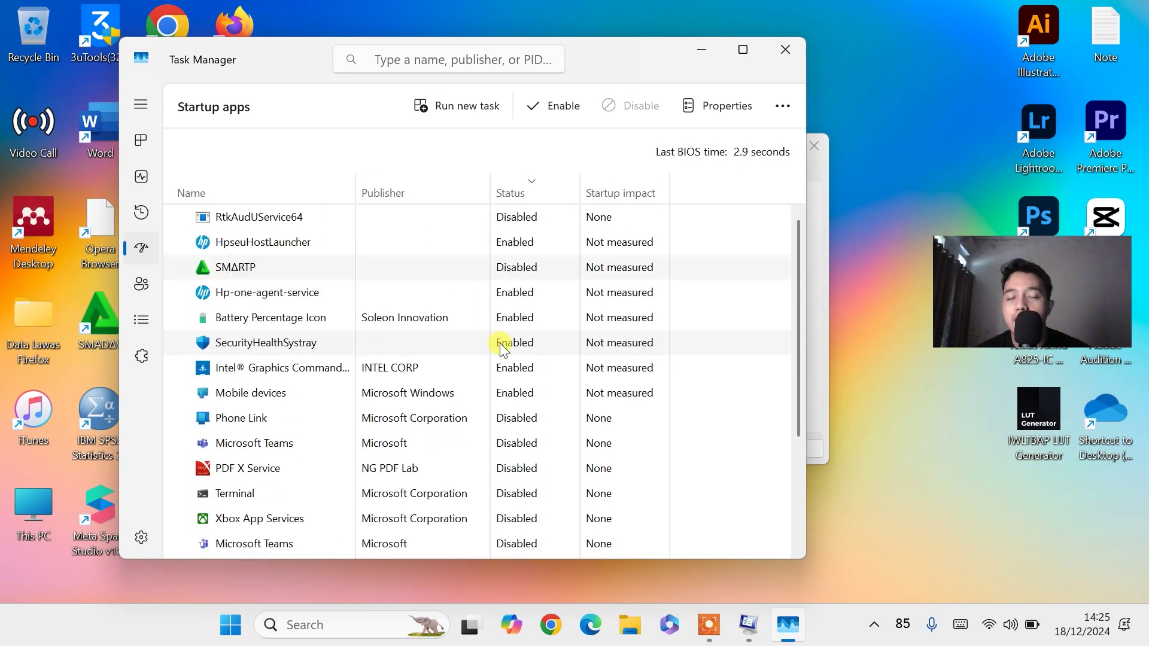
{"action": "left_click", "coordinate": [796, 51]}
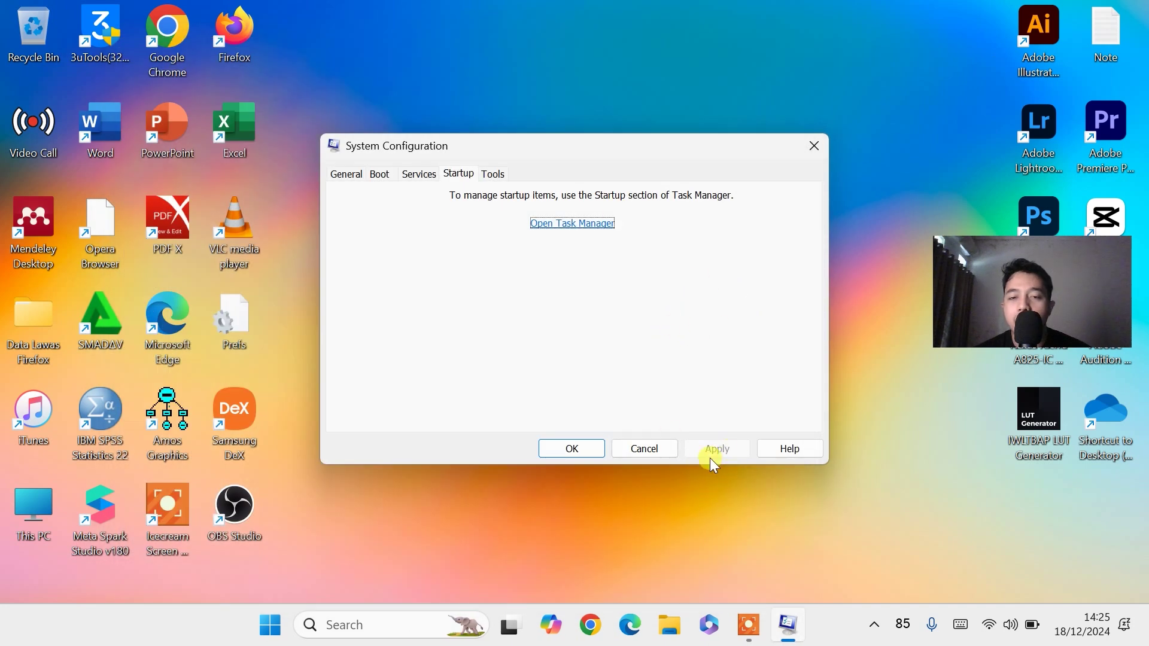
{"action": "left_click", "coordinate": [588, 449]}
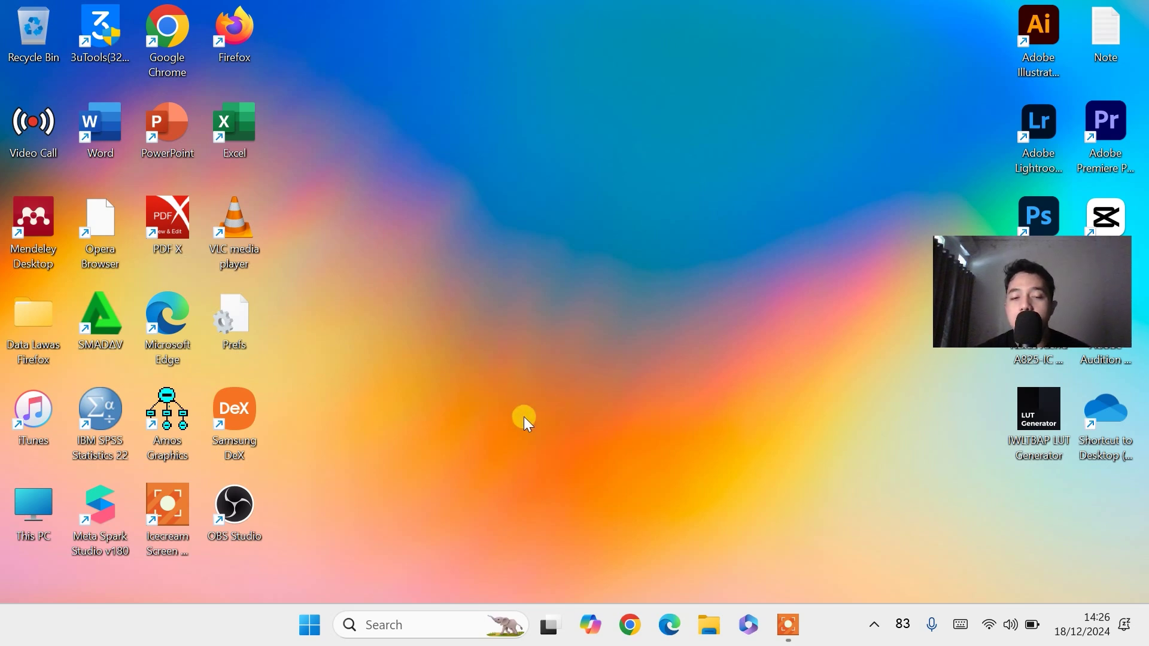
- Find the Windows Update settings with the search "windows u" and start a check for updates
{"action": "left_click", "coordinate": [442, 620]}
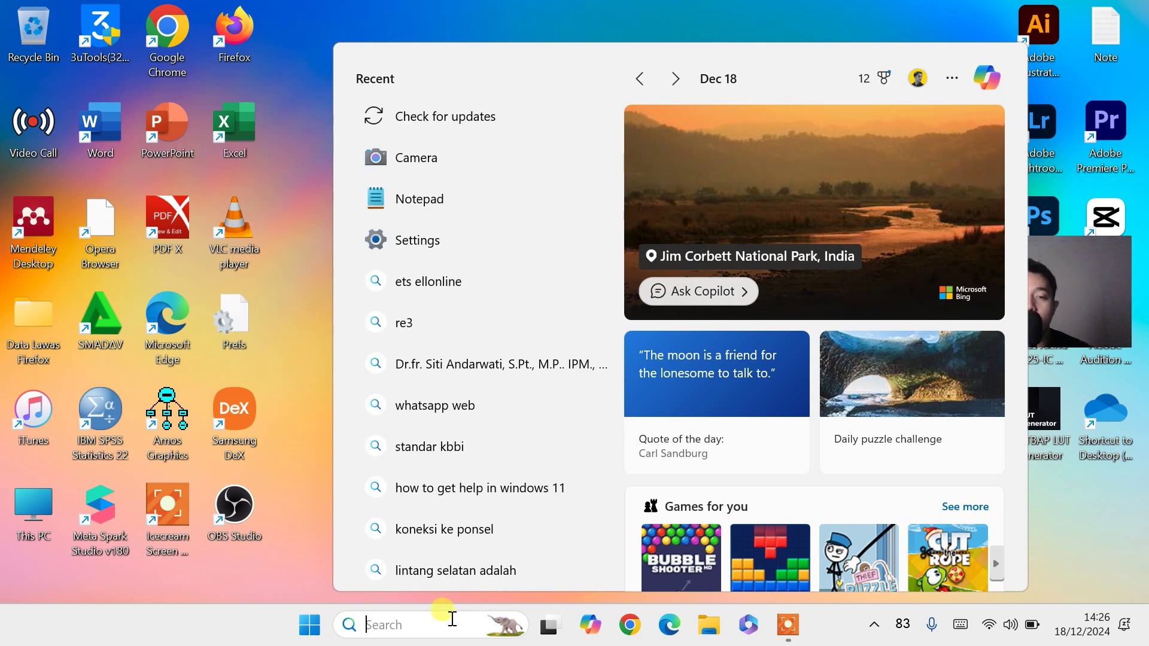
{"action": "type", "text": "windows u"}
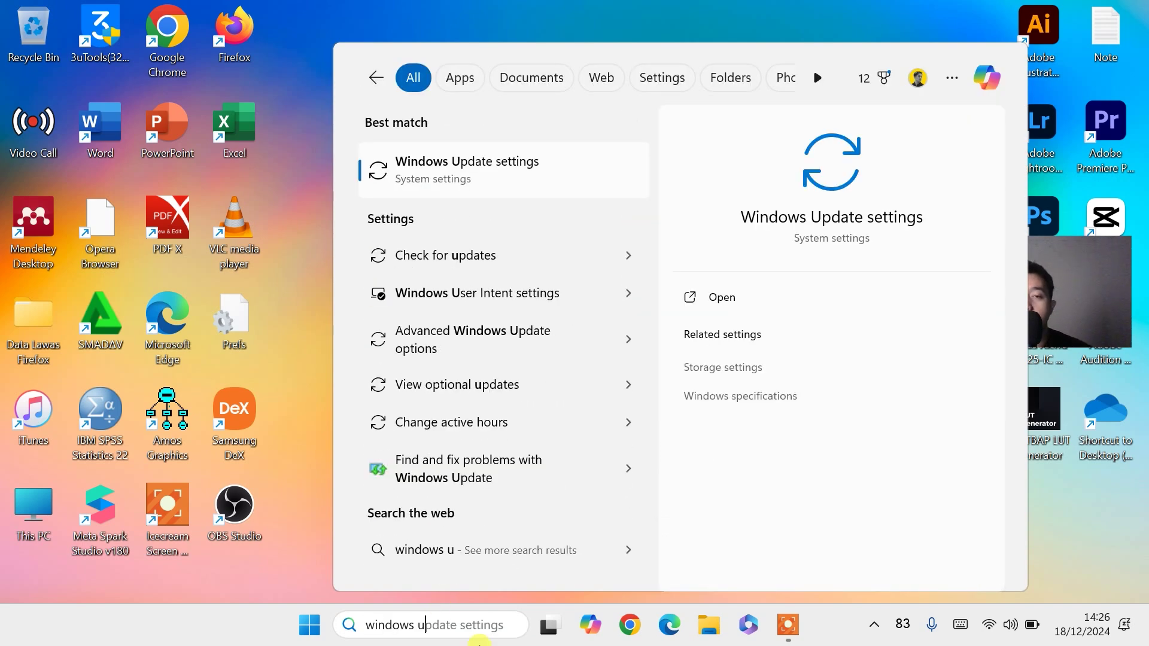
{"action": "left_click", "coordinate": [479, 163]}
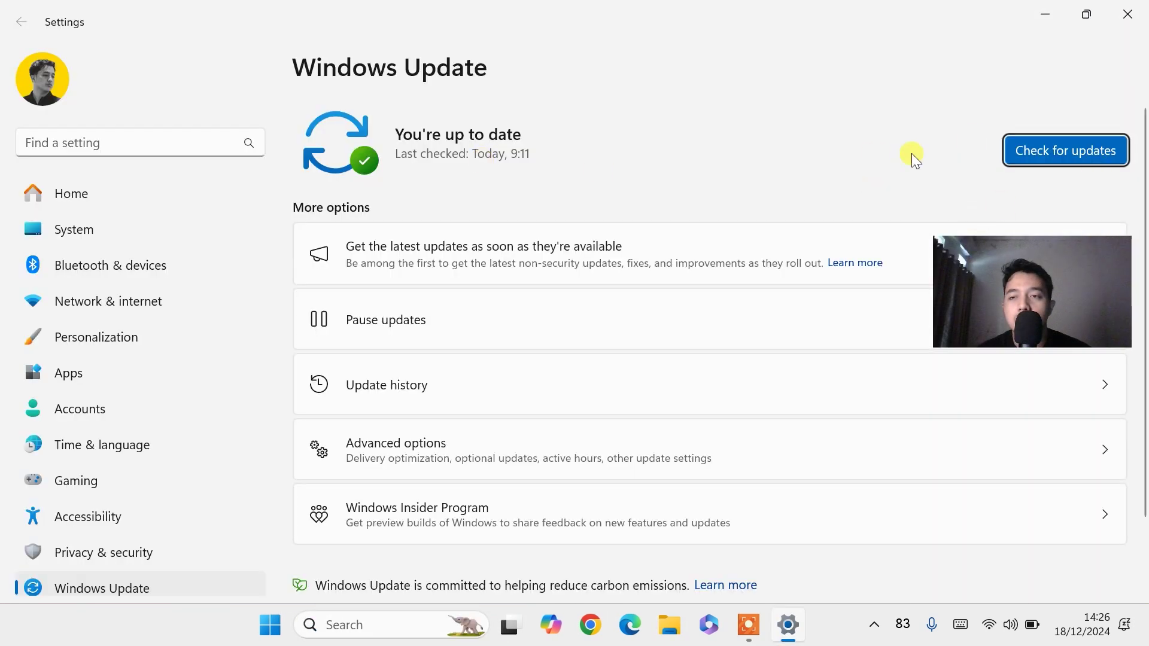
{"action": "left_click", "coordinate": [1062, 157]}
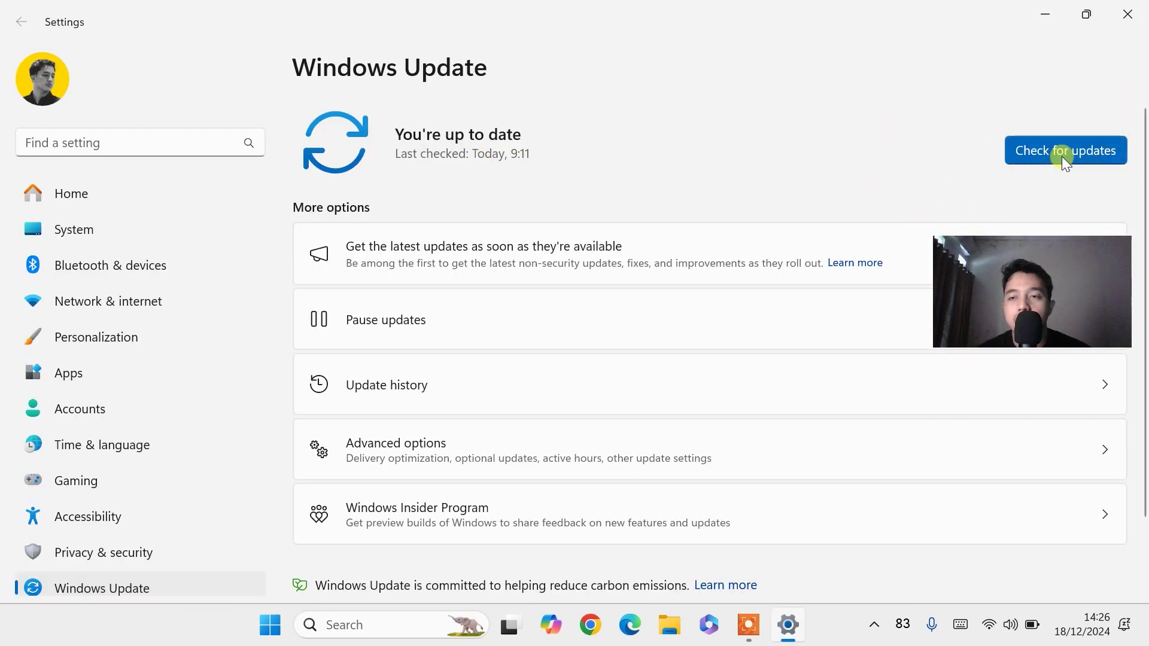